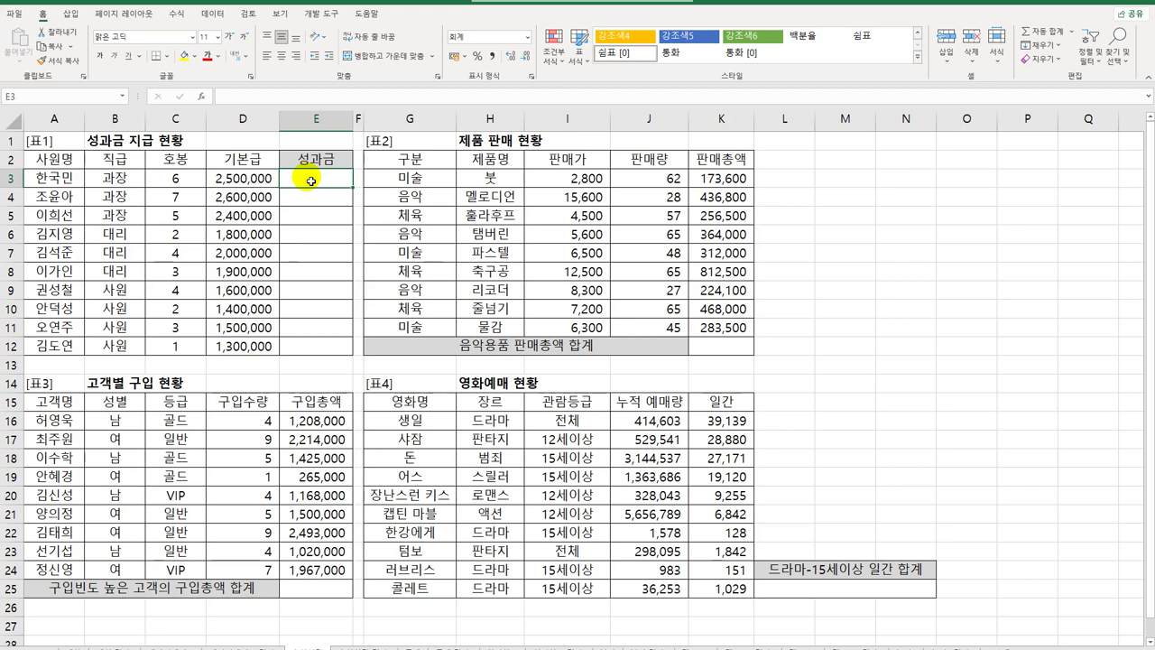
- Start the 성과금 formula in E3 with TRUNC around the square root of the 호봉 value: =TRUNC(SQRT(C3)
{"action": "left_click", "coordinate": [178, 181]}
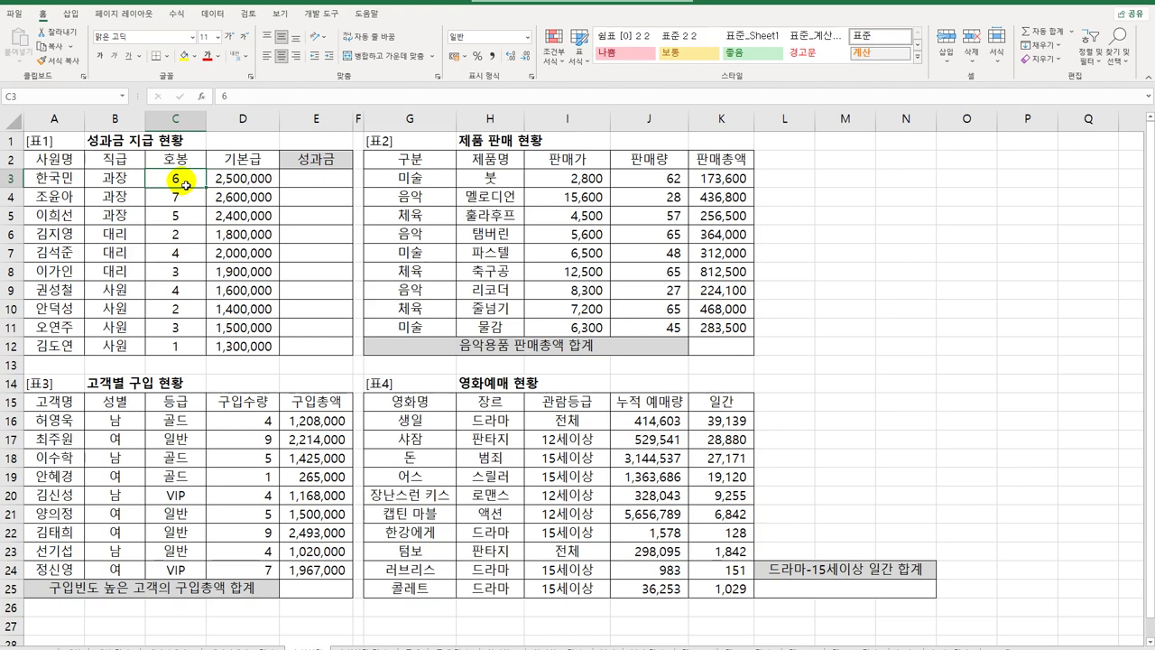
{"action": "left_click", "coordinate": [320, 181]}
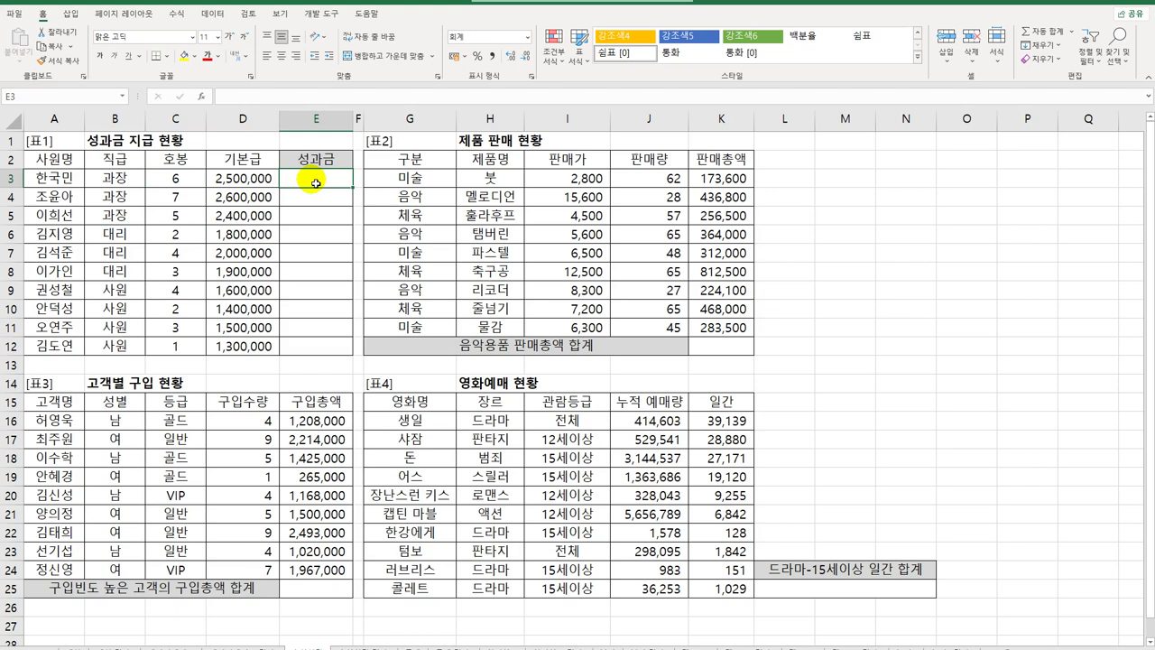
{"action": "type", "text": "="}
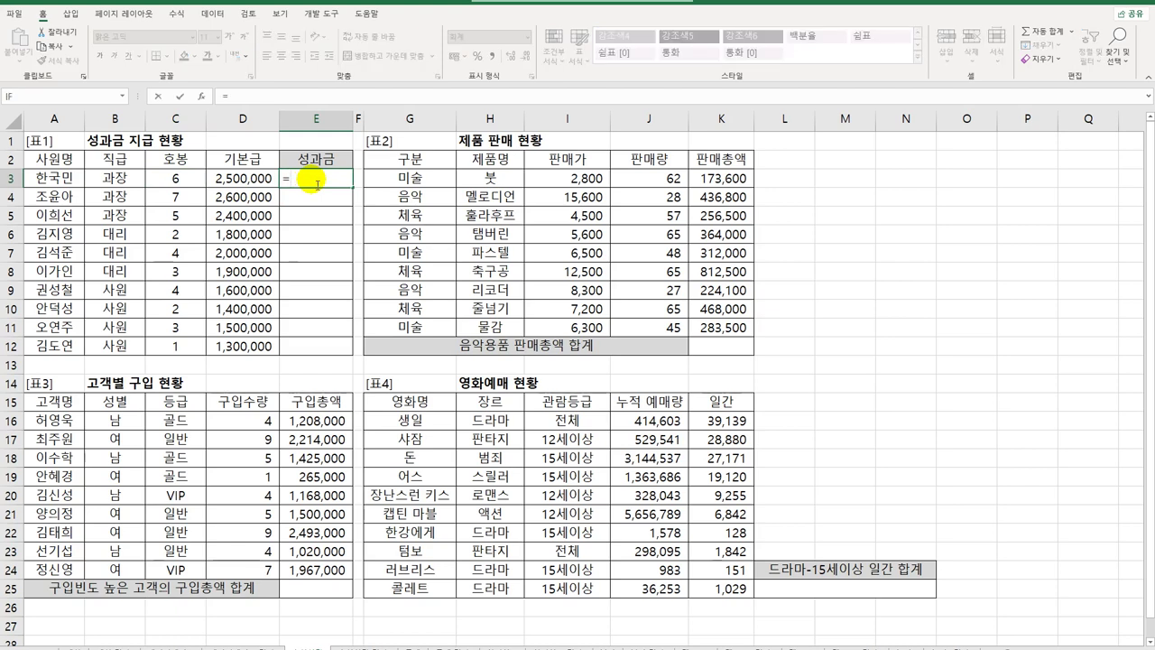
{"action": "type", "text": "TR"}
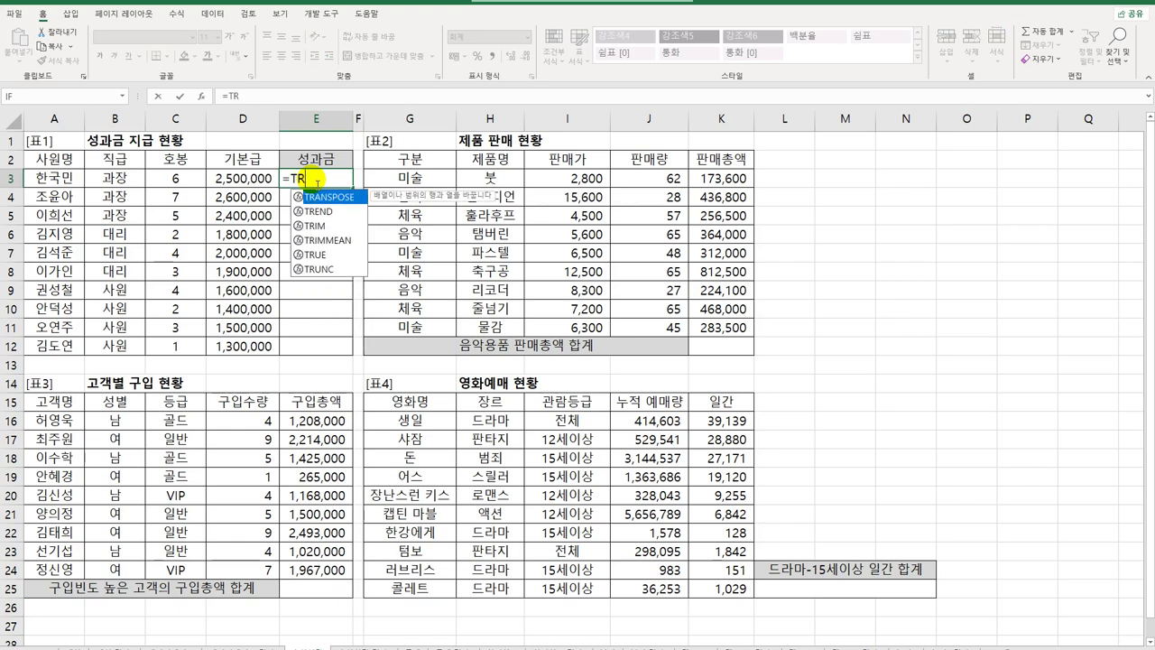
{"action": "type", "text": "UNC"}
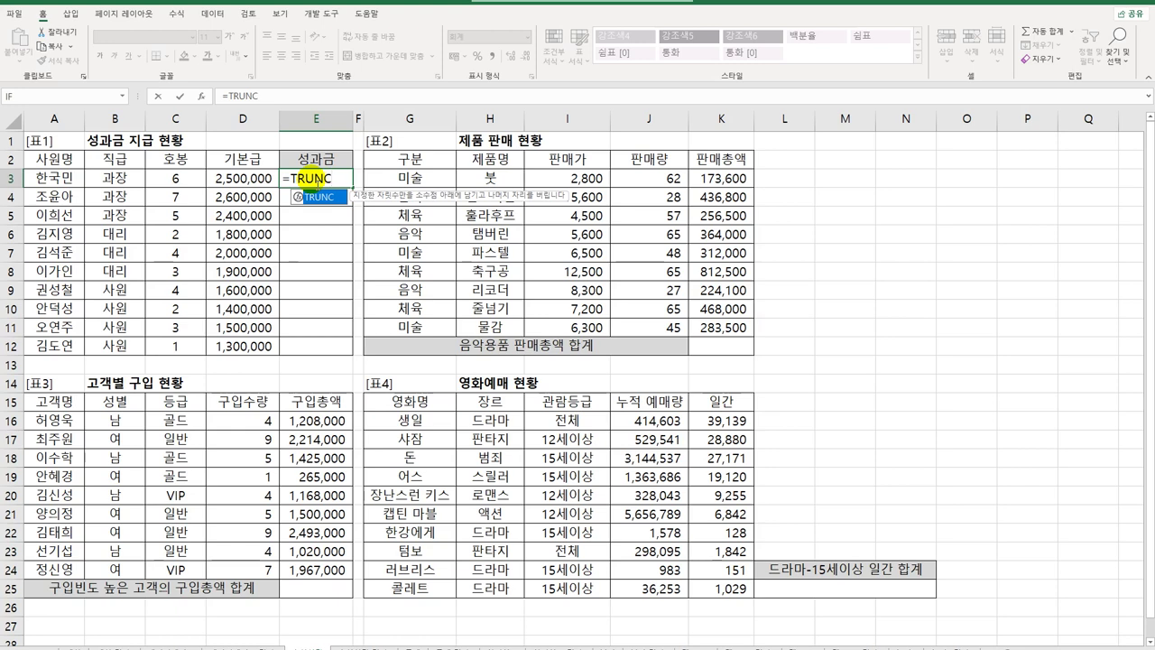
{"action": "type", "text": "("}
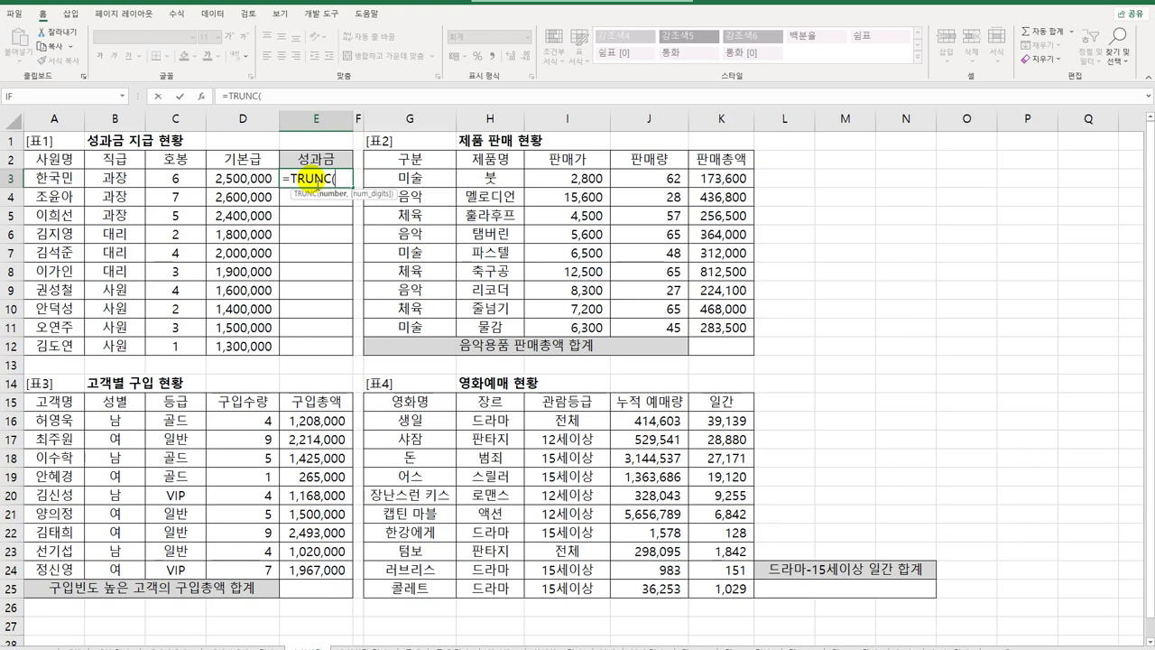
{"action": "type", "text": "SQ"}
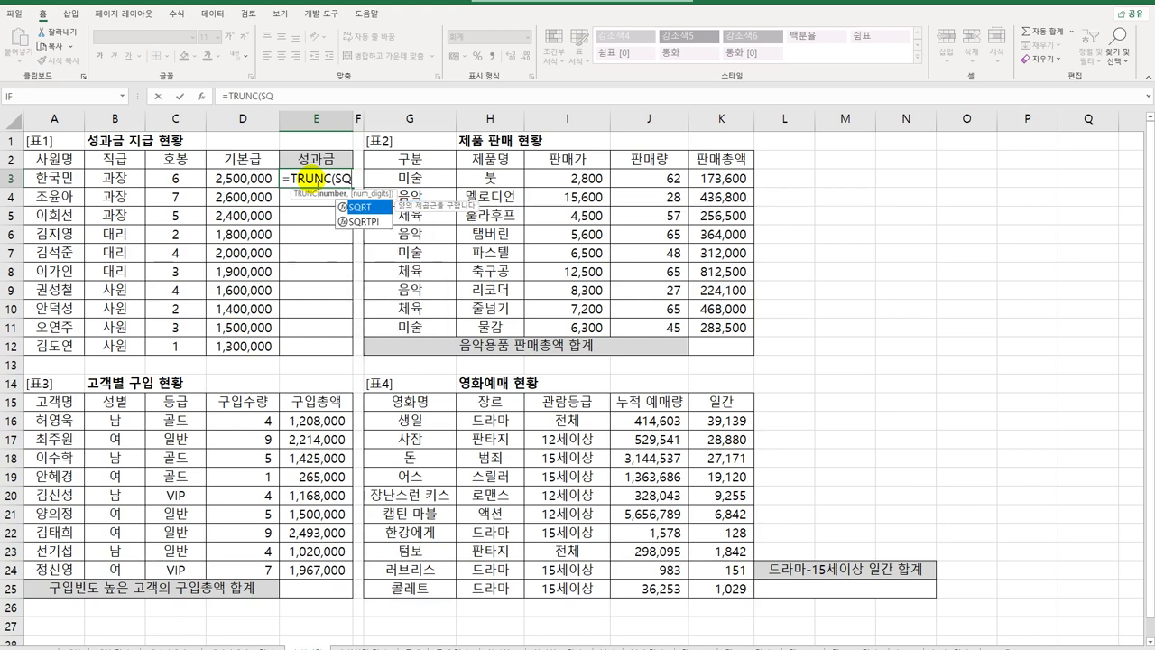
{"action": "type", "text": "RT"}
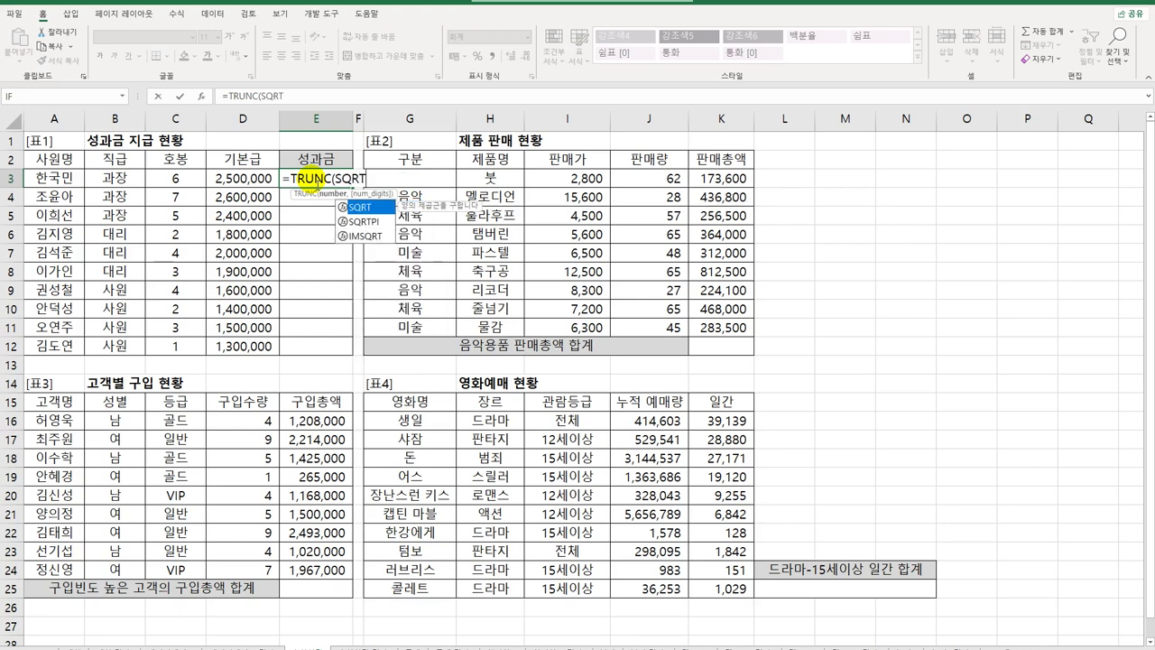
{"action": "double_click", "coordinate": [380, 208]}
{"action": "left_click", "coordinate": [167, 185]}
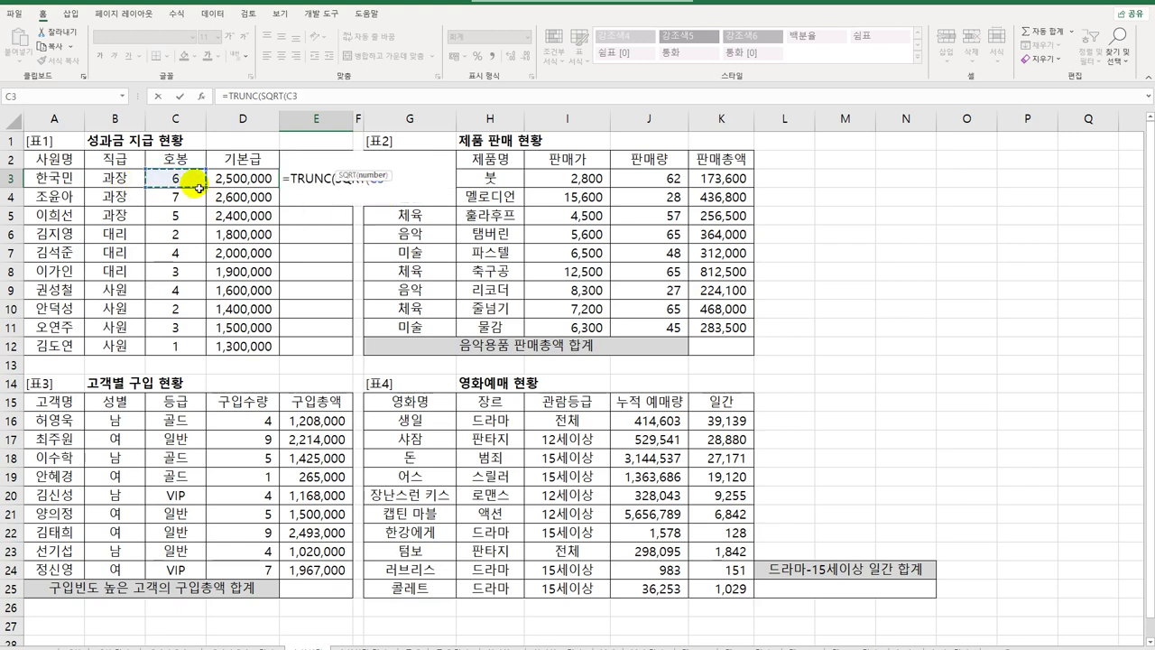
{"action": "type", "text": ")"}
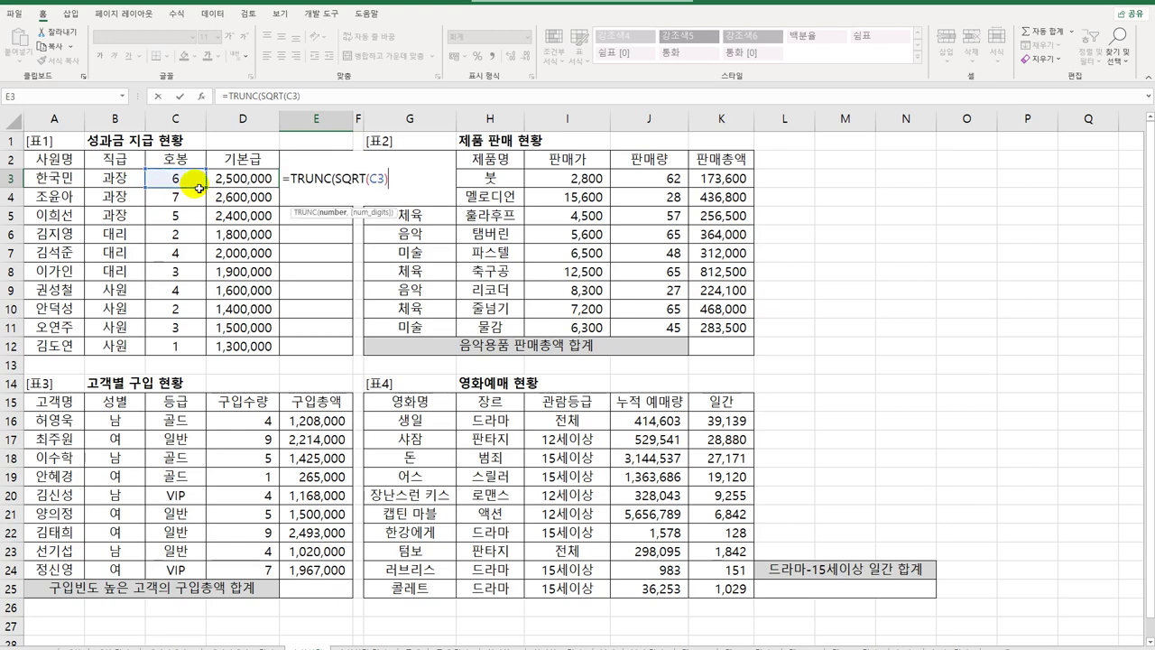
- Complete the E3 formula as =TRUNC(SQRT(C3)*D3) and fill it down through E12
{"action": "type", "text": "*"}
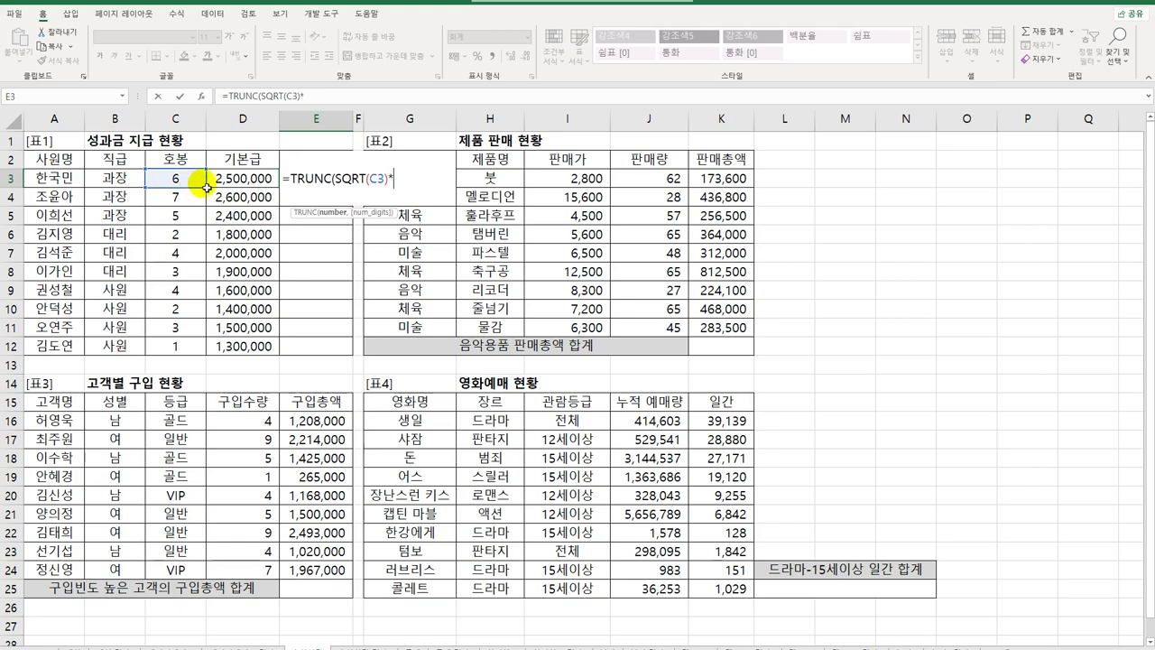
{"action": "left_click", "coordinate": [221, 178]}
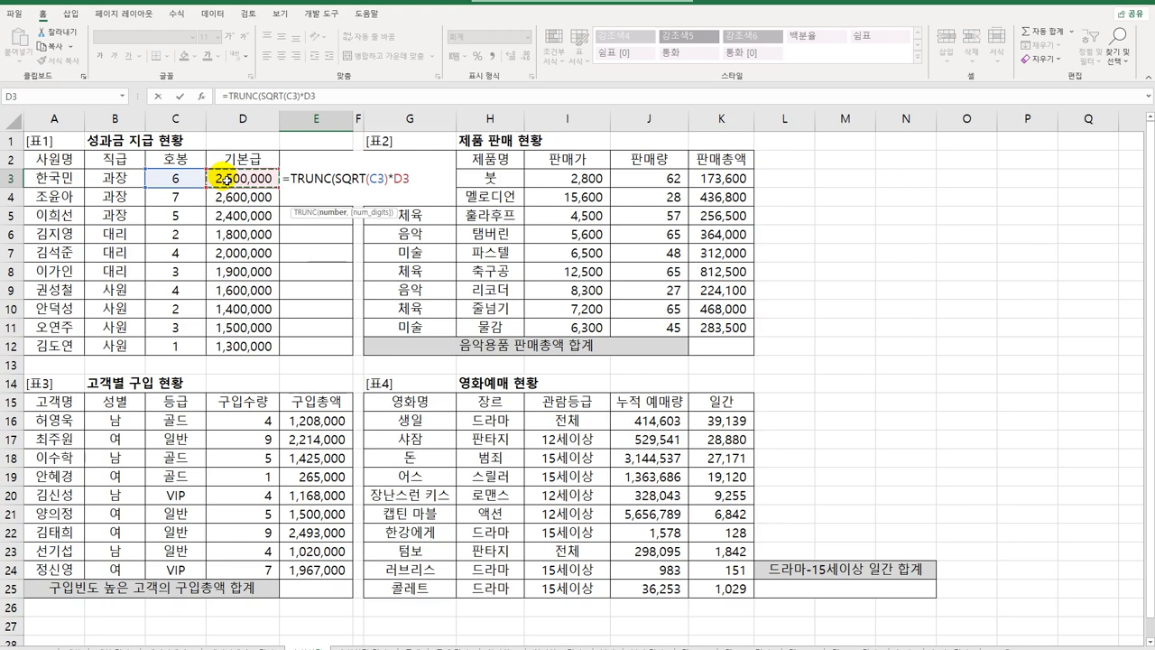
{"action": "type", "text": ",0"}
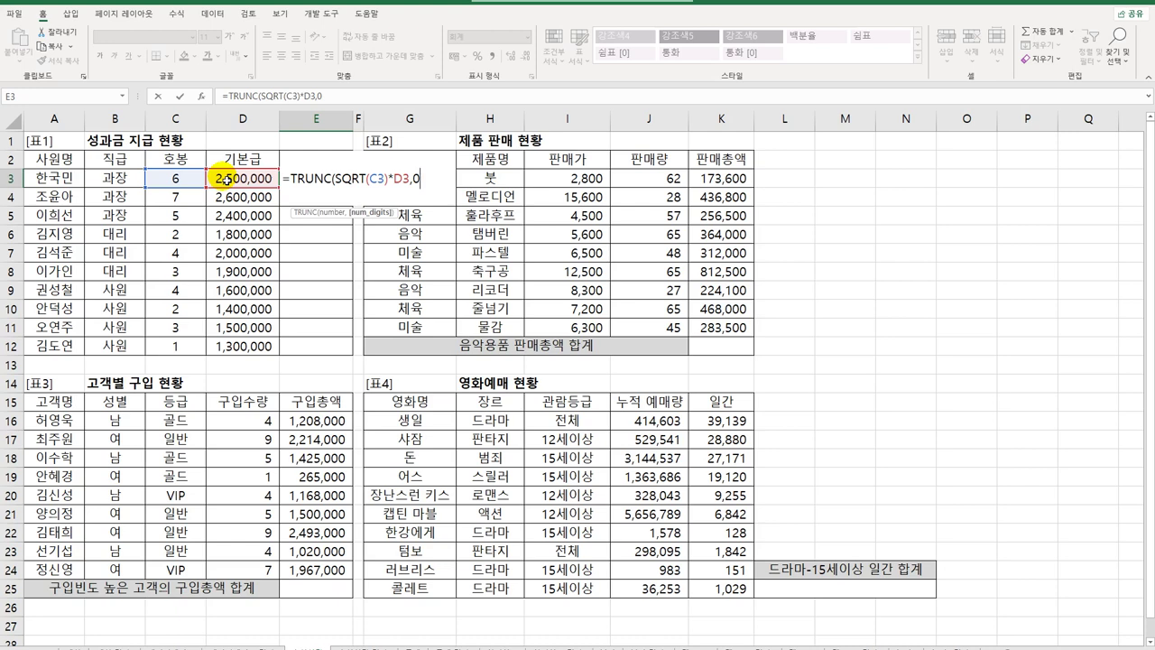
{"action": "key", "text": "BackSpace"}
{"action": "key", "text": "BackSpace"}
{"action": "type", "text": ")"}
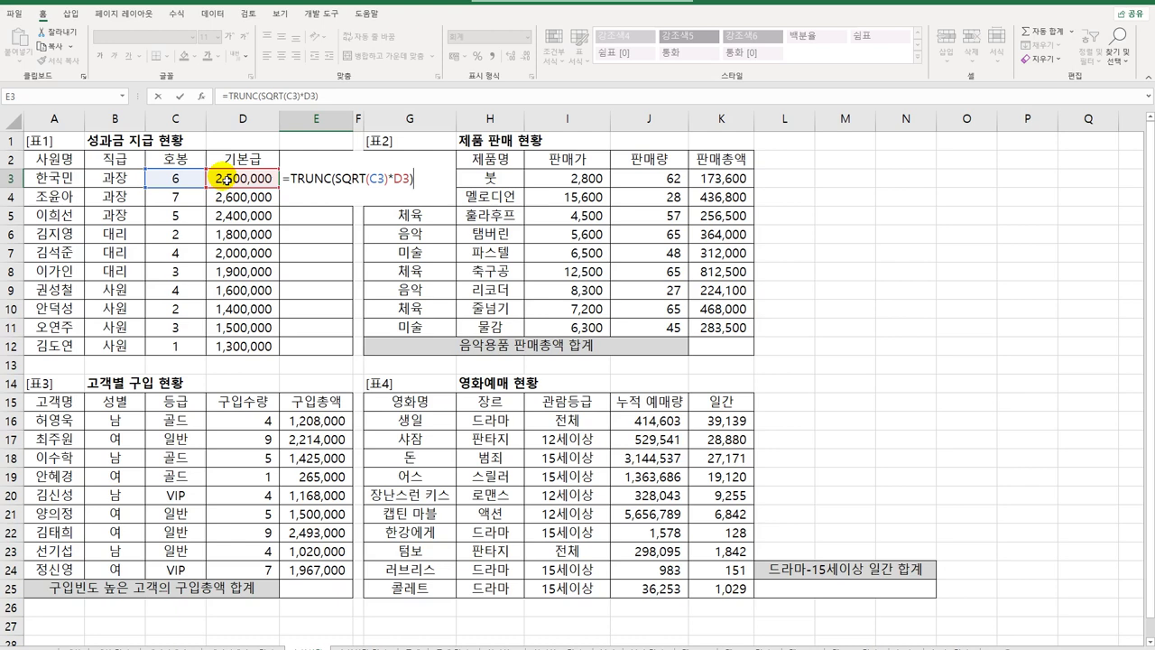
{"action": "key", "text": "Return"}
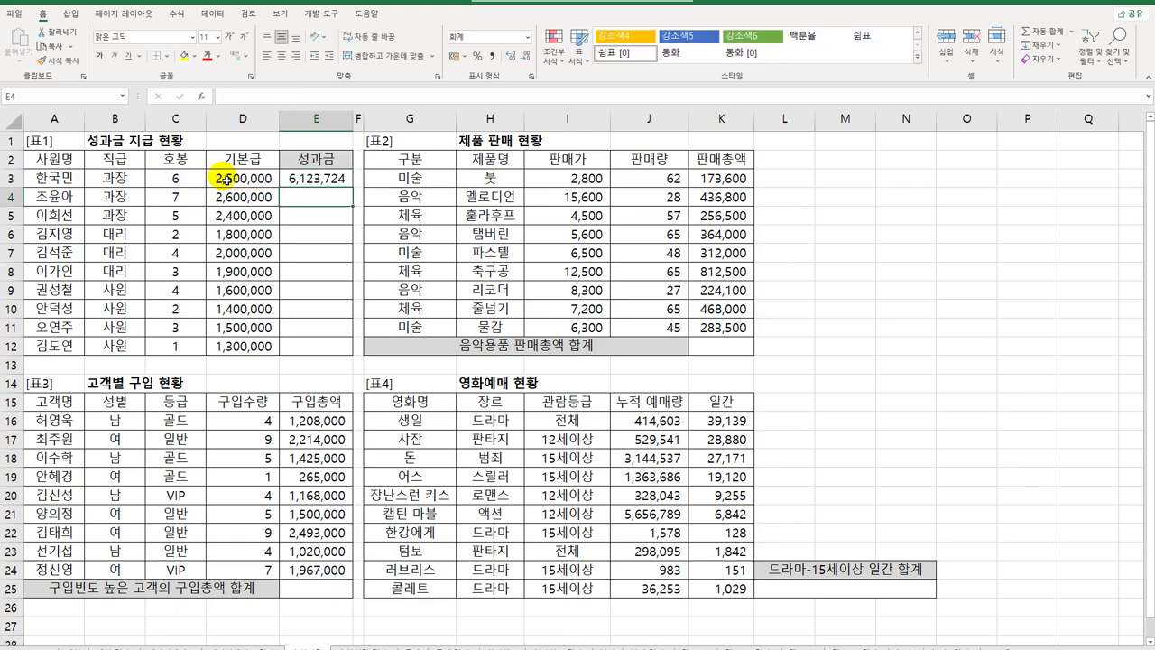
{"action": "left_click", "coordinate": [309, 177]}
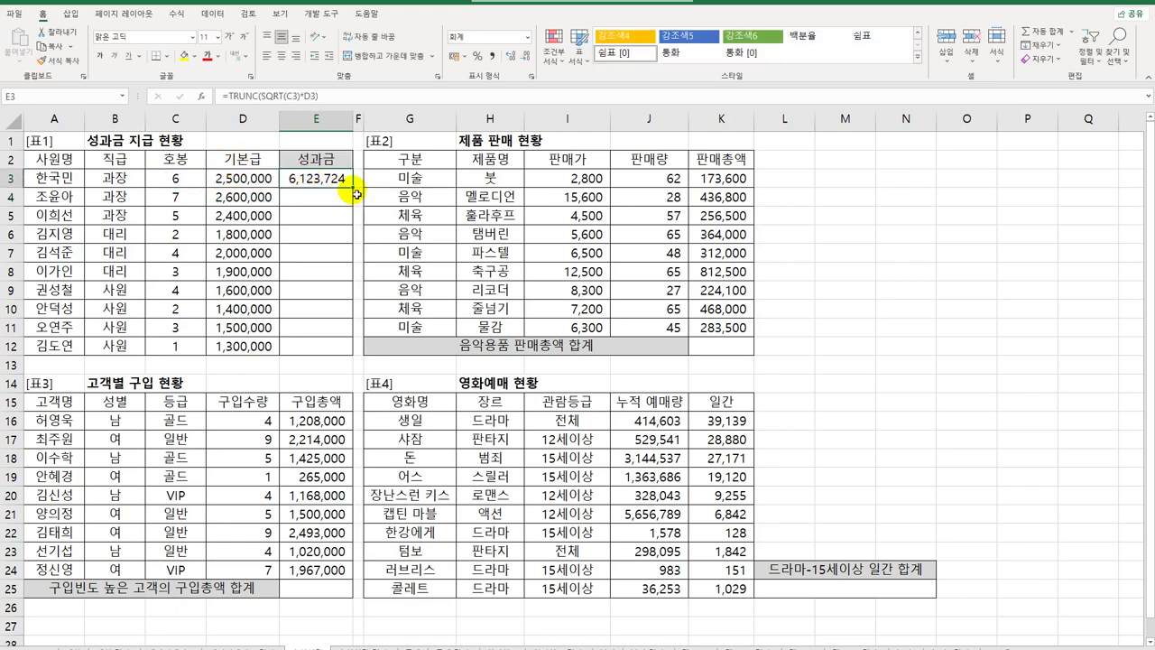
{"action": "left_click_drag", "start_coordinate": [352, 186], "coordinate": [352, 356]}
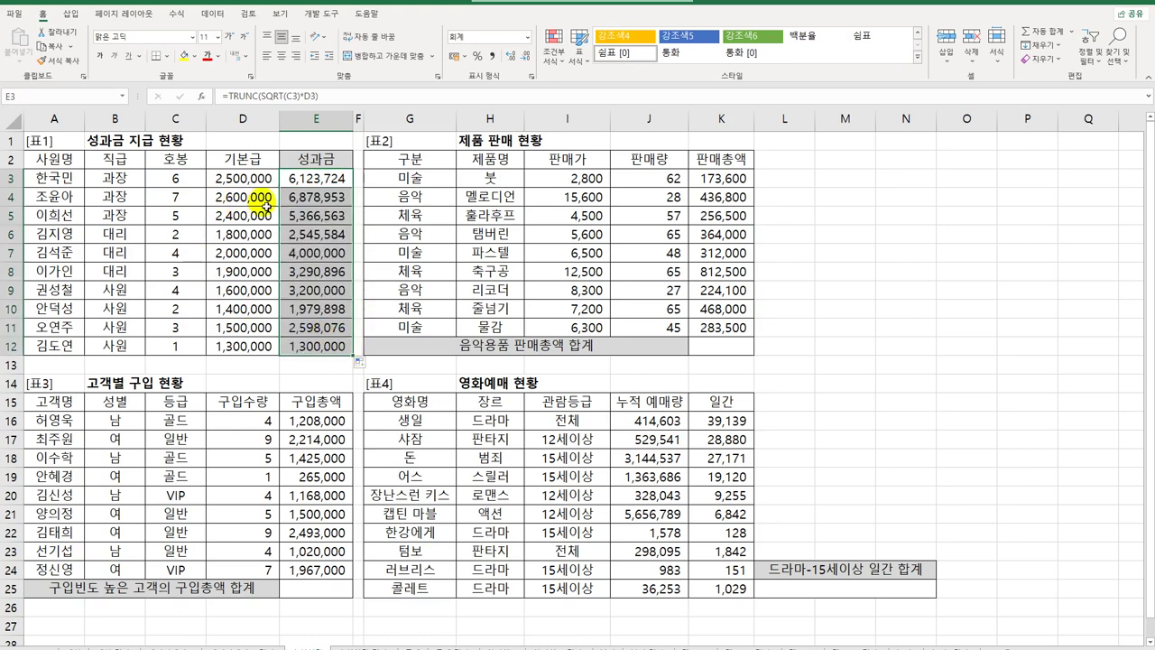
- Try 0 and 1 as the digits argument of TRUNC in E3, and remove the argument again
{"action": "left_click", "coordinate": [316, 180]}
{"action": "left_click", "coordinate": [316, 181]}
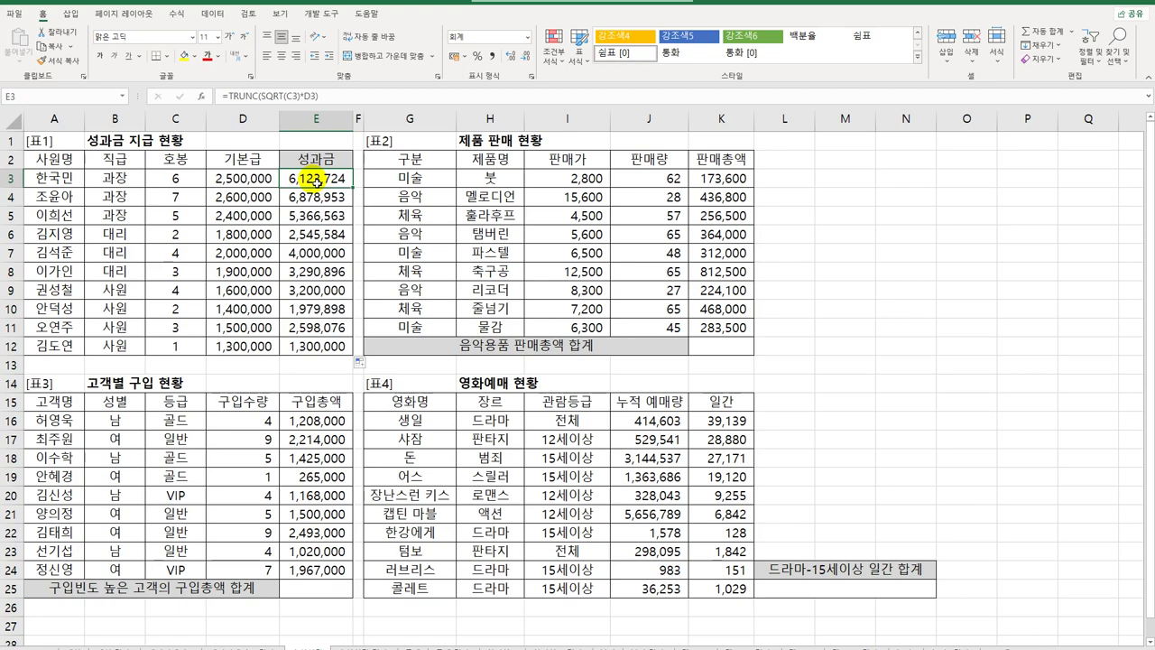
{"action": "double_click", "coordinate": [316, 181]}
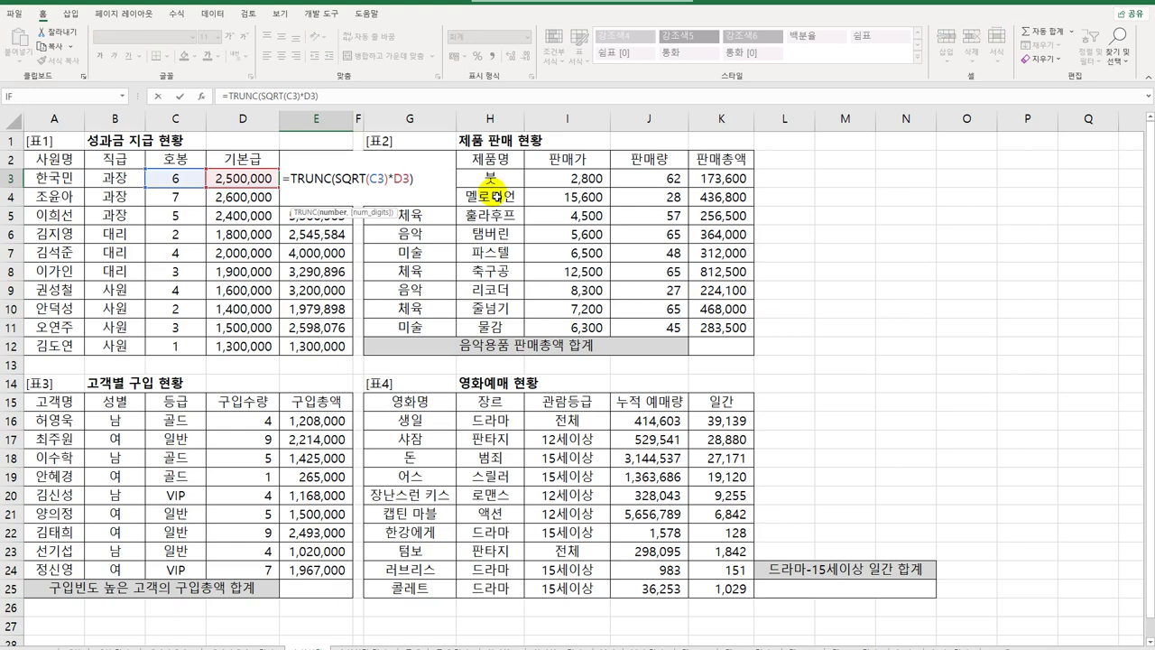
{"action": "key", "text": "Left"}
{"action": "type", "text": ",0"}
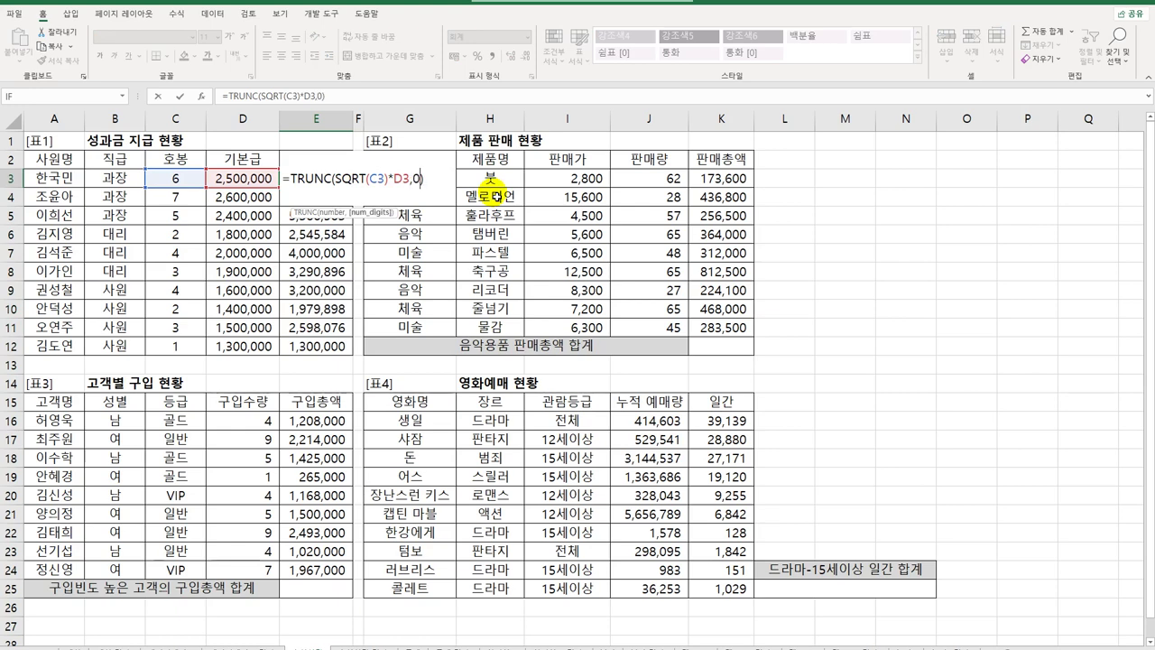
{"action": "key", "text": "BackSpace"}
{"action": "type", "text": "1"}
{"action": "key", "text": "BackSpace"}
{"action": "key", "text": "BackSpace"}
{"action": "key", "text": "Return"}
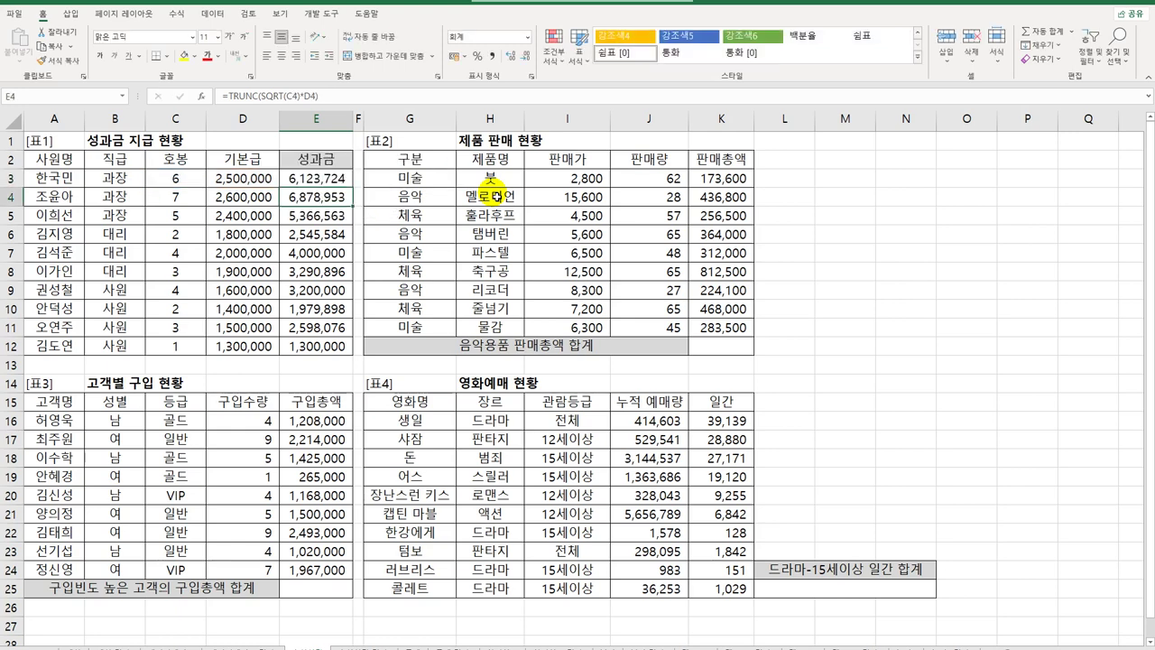
- Start a SUMIF formula in K12 for the 음악용품 판매총액 합계 and open its function arguments dialog
{"action": "left_click", "coordinate": [723, 357]}
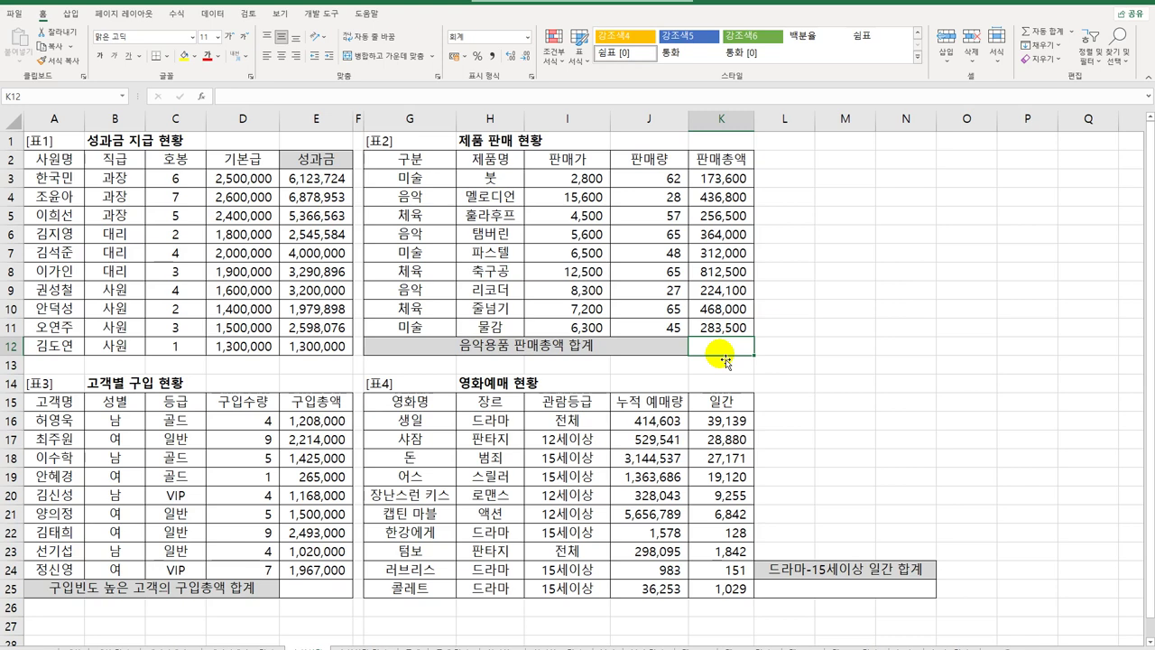
{"action": "type", "text": "="}
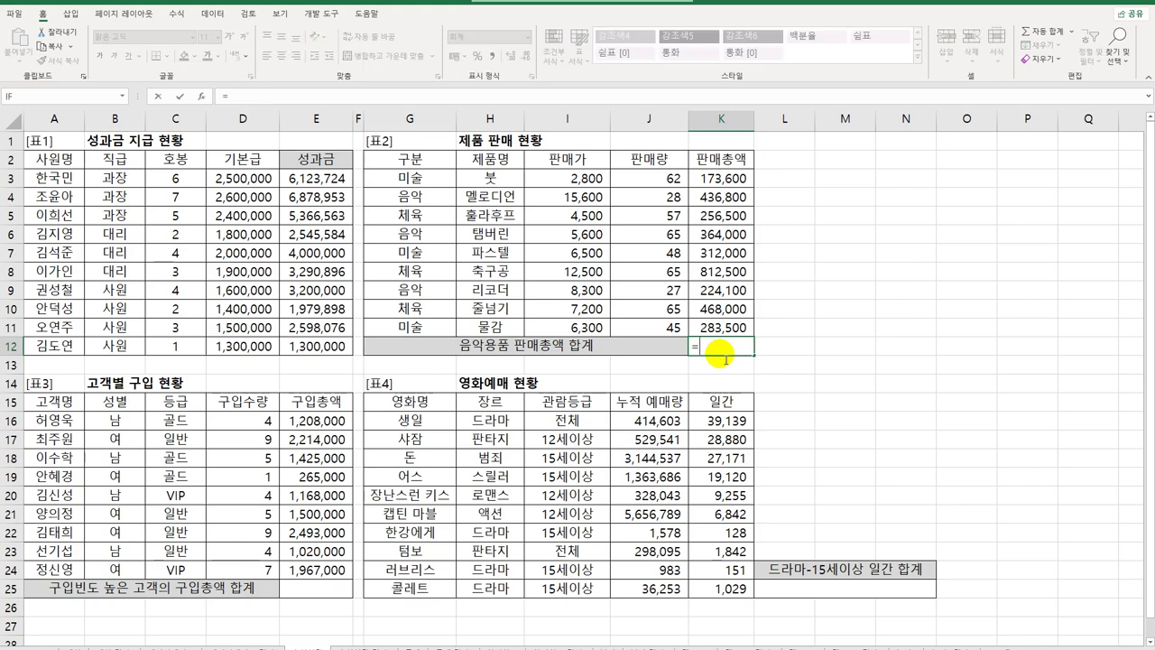
{"action": "type", "text": "S"}
{"action": "key", "text": "BackSpace"}
{"action": "type", "text": "SUMIF"}
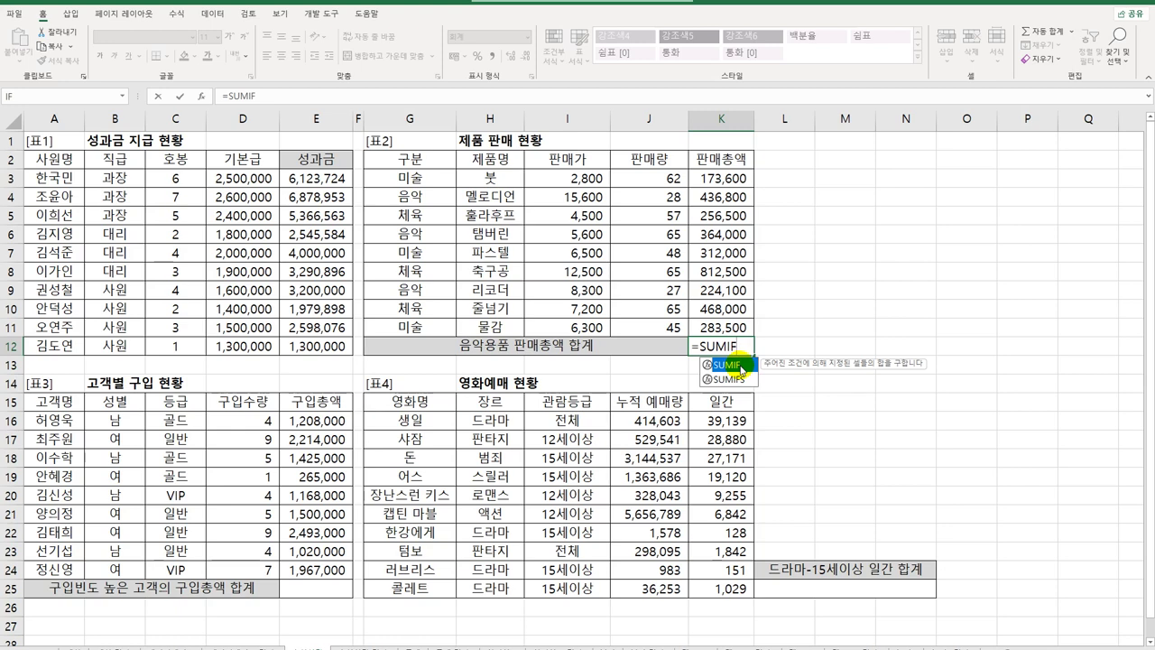
{"action": "double_click", "coordinate": [727, 365]}
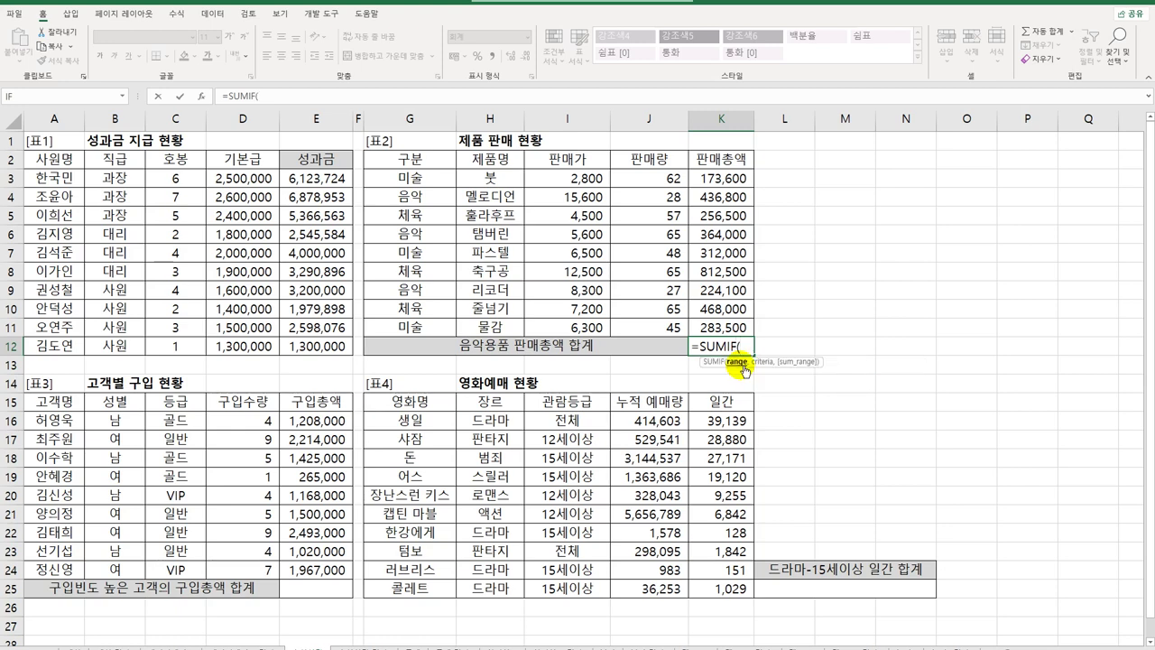
{"action": "left_click", "coordinate": [201, 98]}
{"action": "left_click_drag", "start_coordinate": [680, 159], "coordinate": [925, 148]}
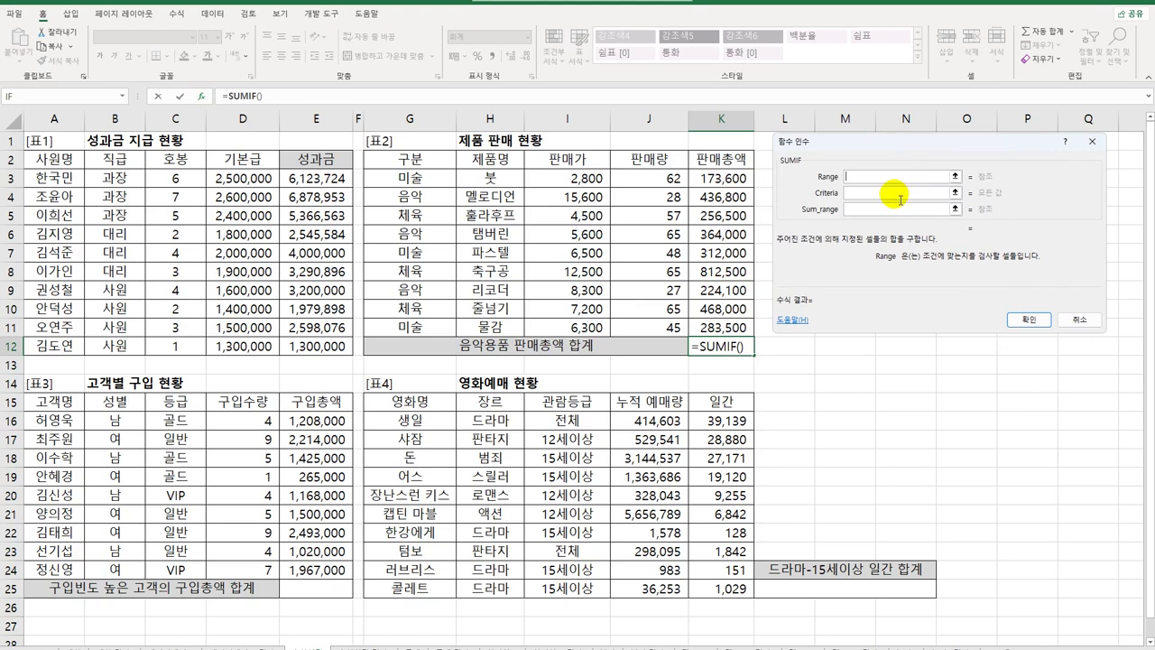
- Complete the SUMIF in K12 with range G3:G11, criteria "음악" and sum range K3:K11
{"action": "left_click_drag", "start_coordinate": [418, 178], "coordinate": [409, 328]}
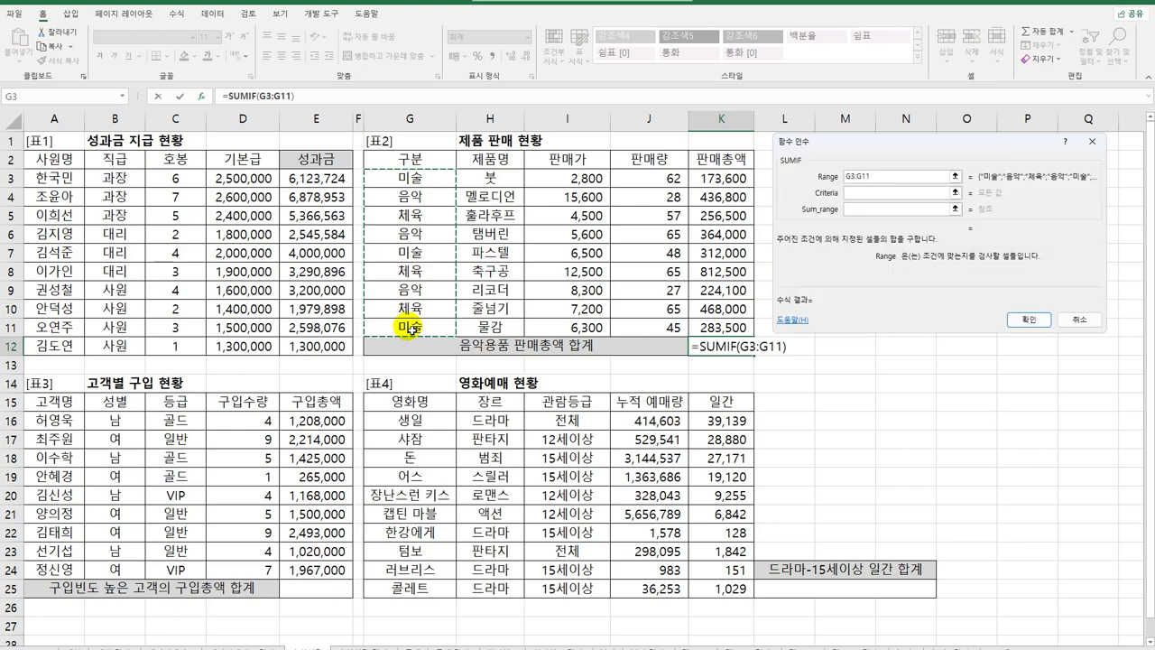
{"action": "left_click", "coordinate": [854, 195]}
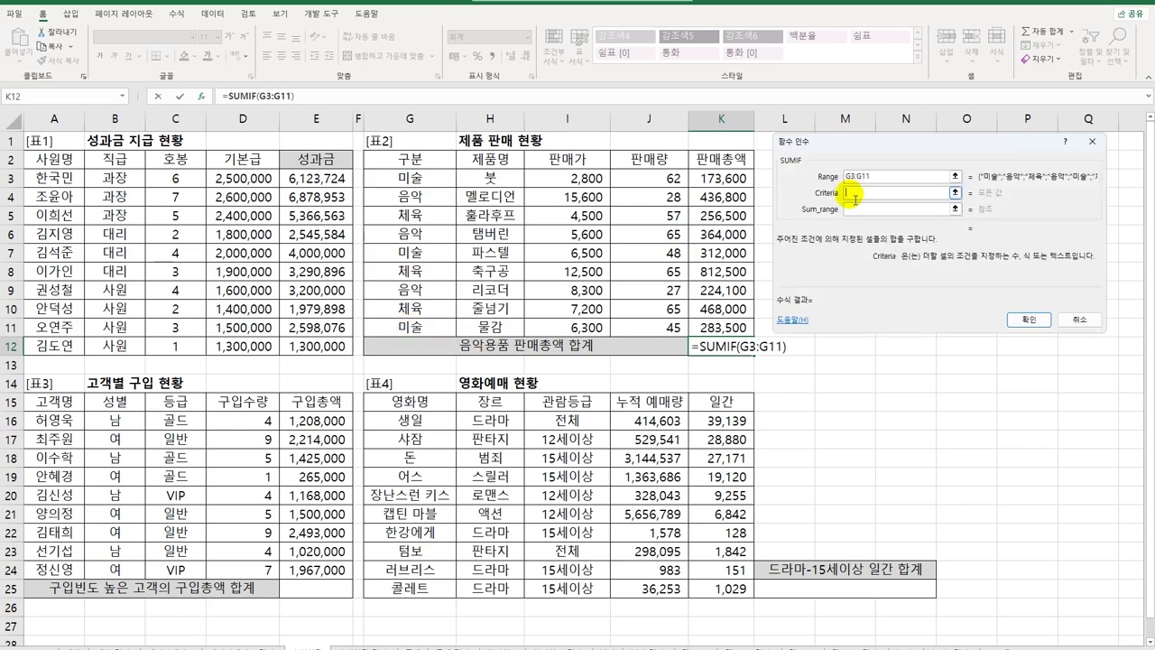
{"action": "type", "text": "으ㅁ악"}
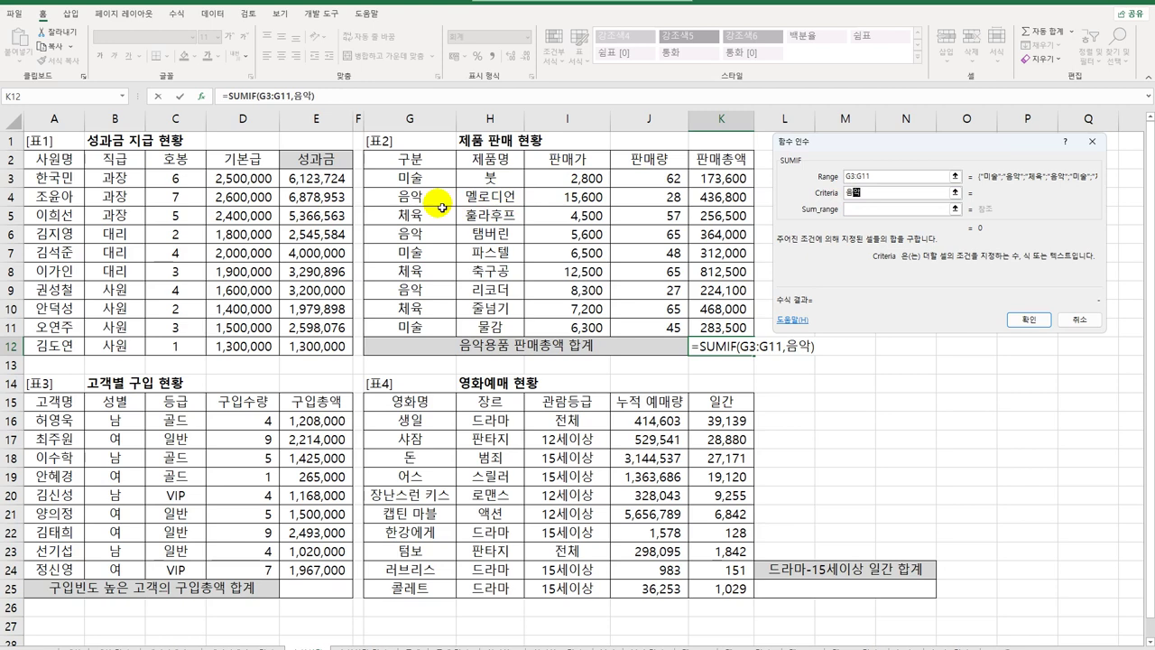
{"action": "left_click", "coordinate": [854, 212]}
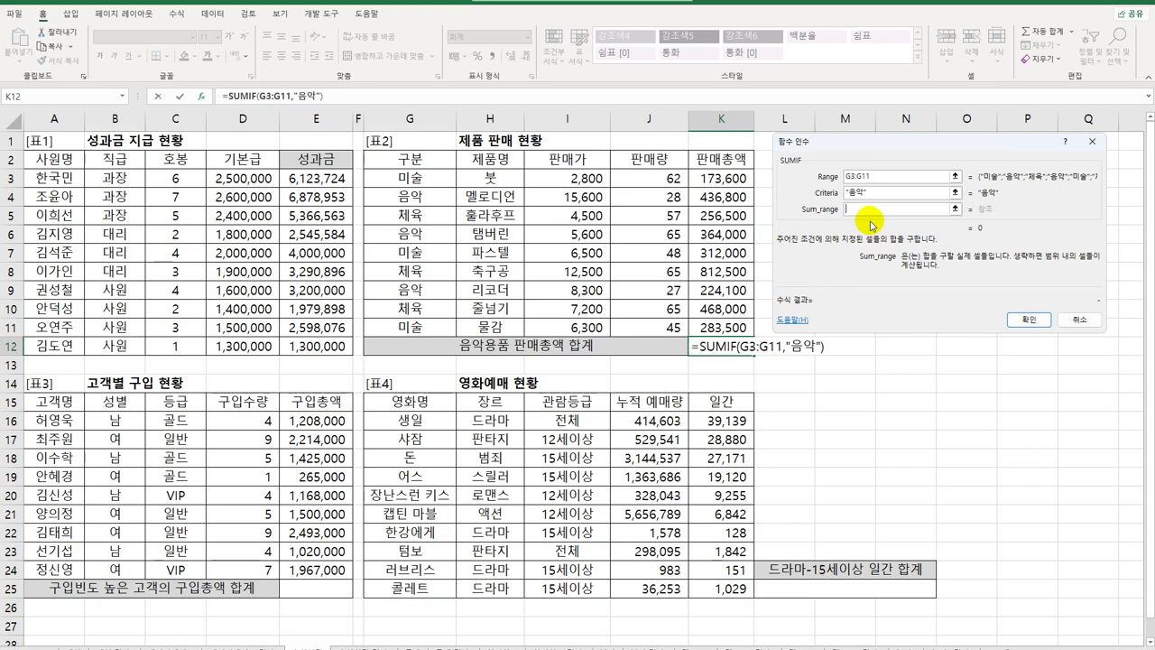
{"action": "left_click_drag", "start_coordinate": [731, 178], "coordinate": [735, 330]}
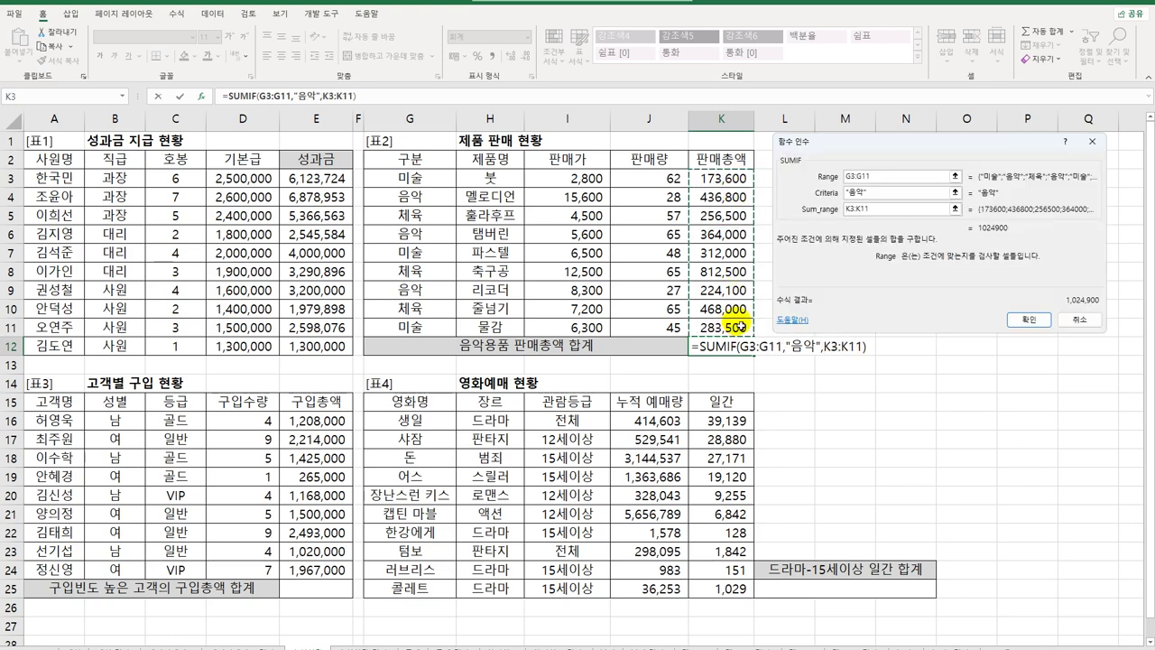
{"action": "left_click", "coordinate": [1020, 321]}
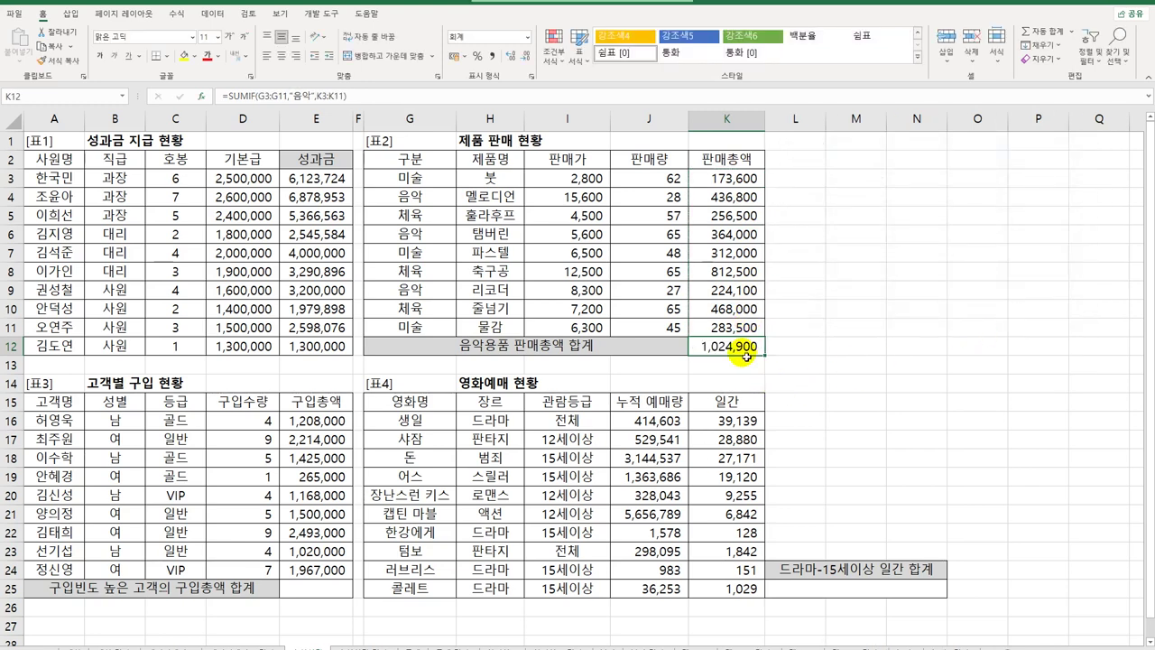
- Select the 판매총액 cells of the 음악 rows, K4, K6 and K9, together to check their sum
{"action": "left_click", "coordinate": [724, 201]}
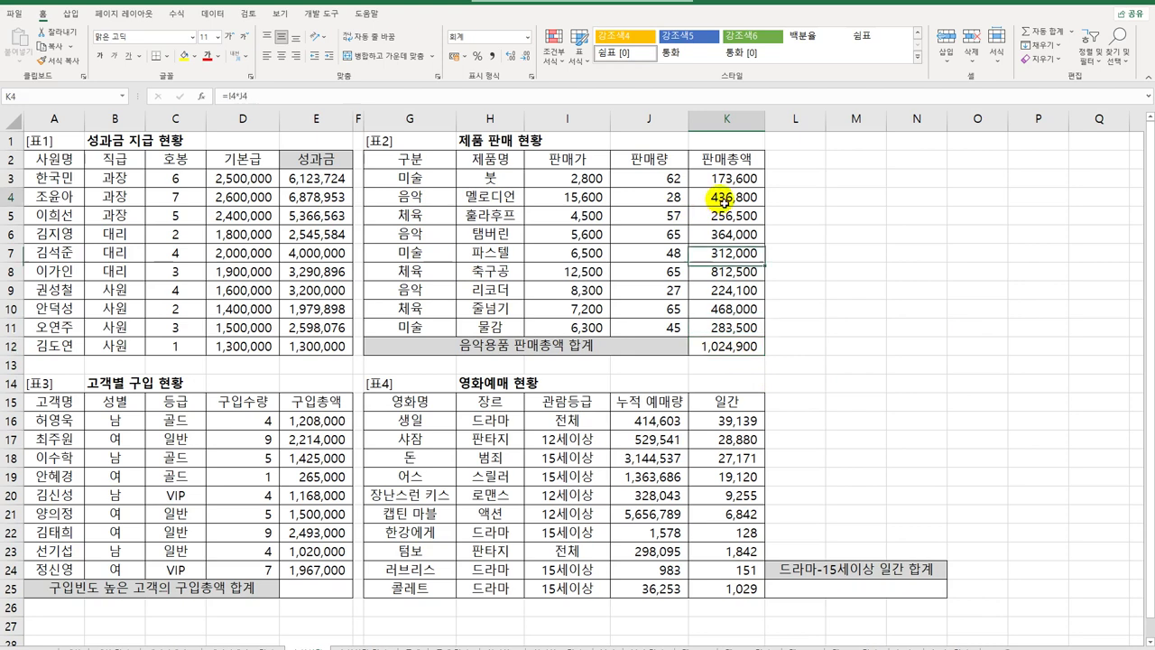
{"action": "left_click", "coordinate": [724, 235], "text": "ctrl"}
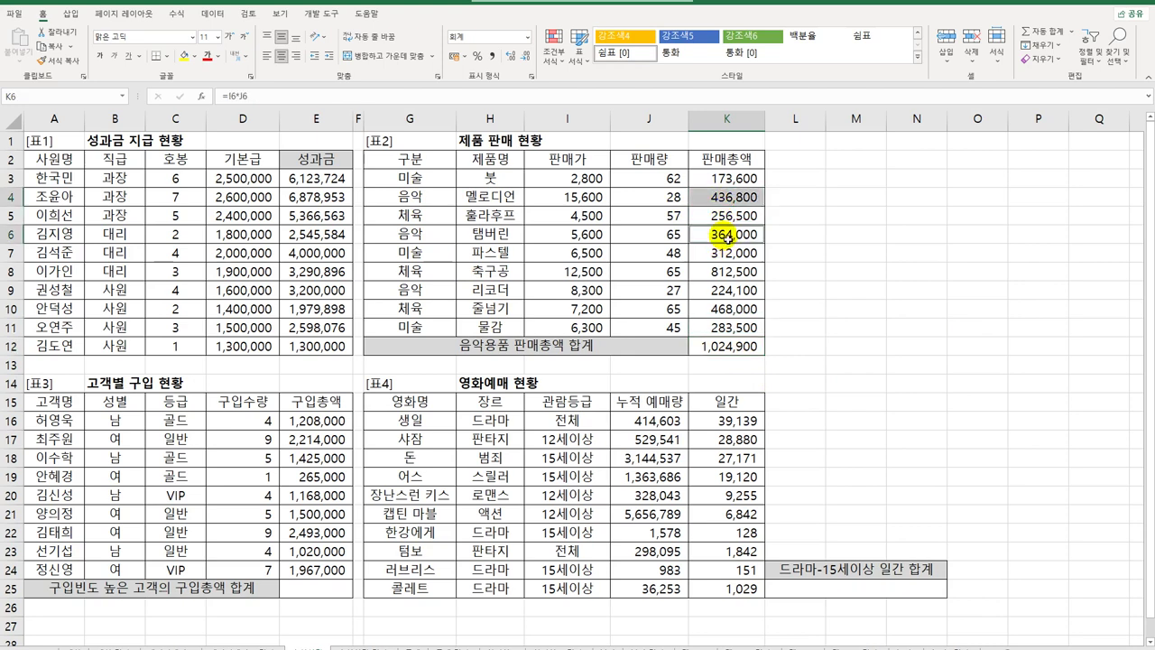
{"action": "left_click", "coordinate": [724, 298], "text": "ctrl"}
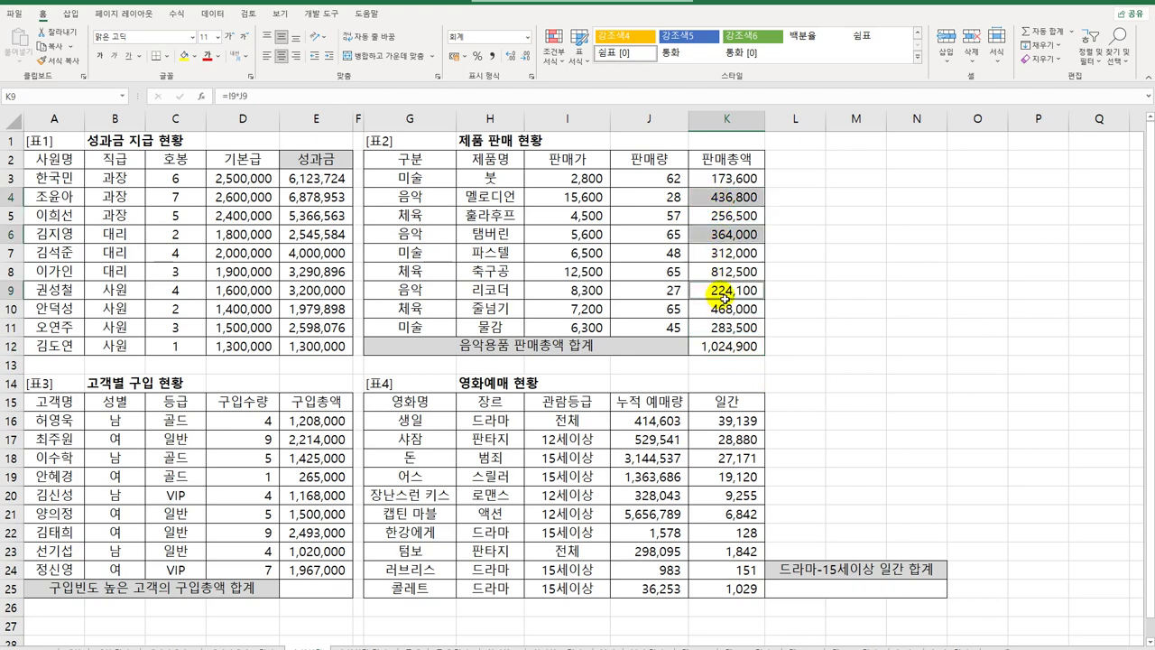
- Wrap the SUMIF formula in K12 in ROUNDUP with -3 as the number of digits
{"action": "left_click", "coordinate": [725, 353]}
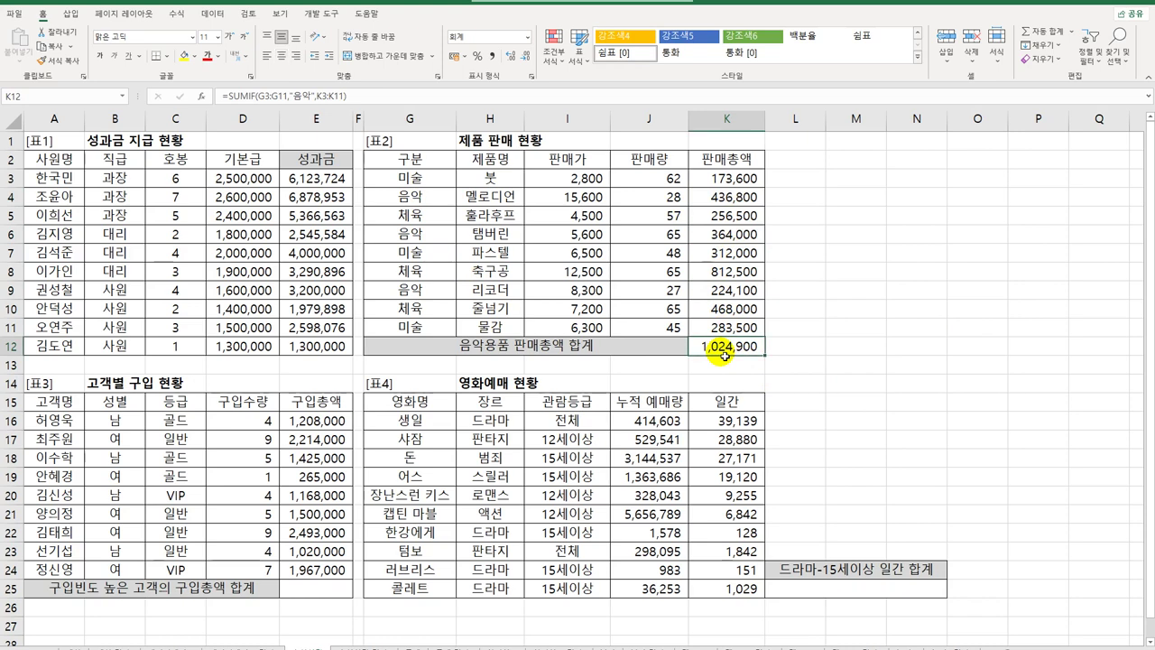
{"action": "double_click", "coordinate": [723, 354]}
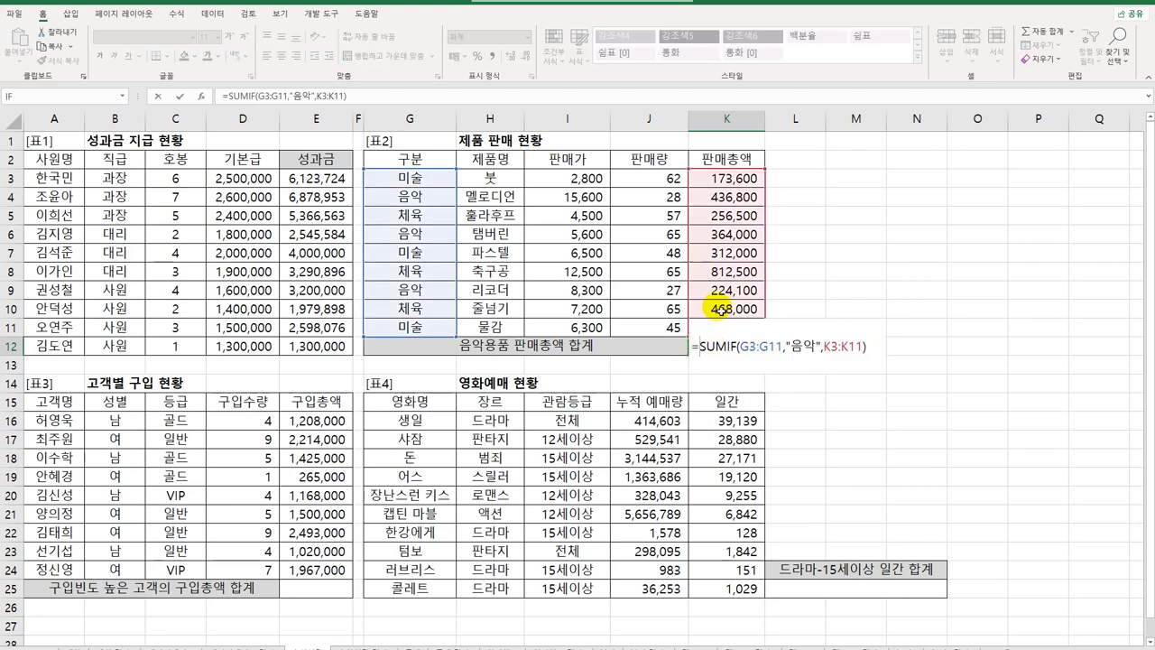
{"action": "type", "text": "ROUN"}
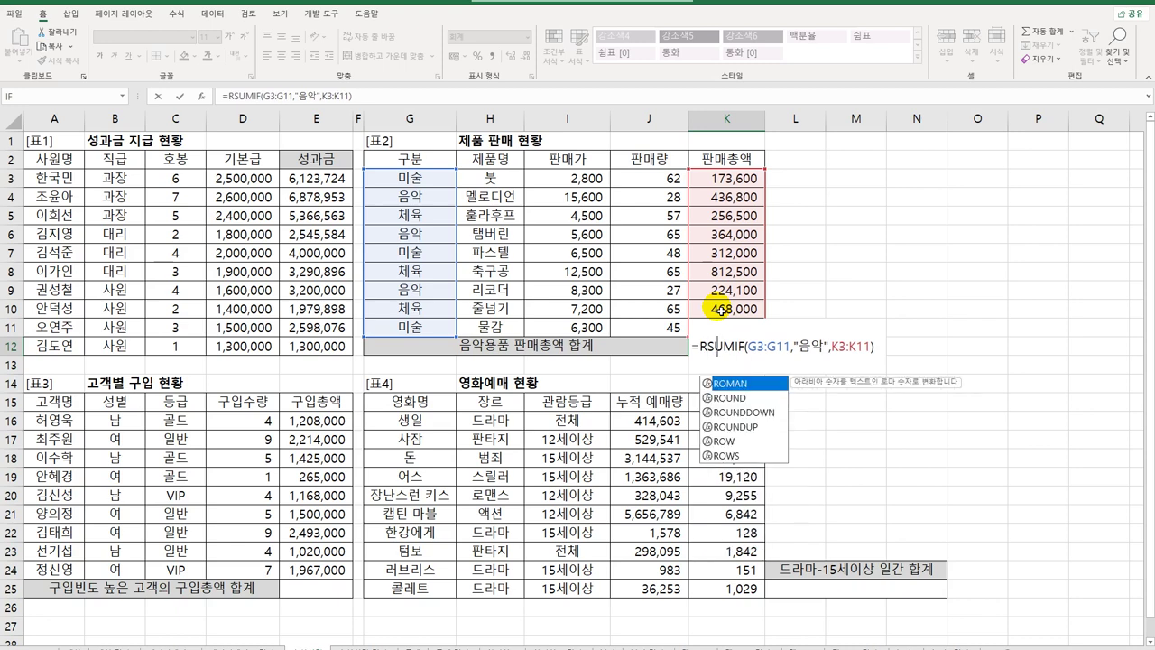
{"action": "type", "text": "D"}
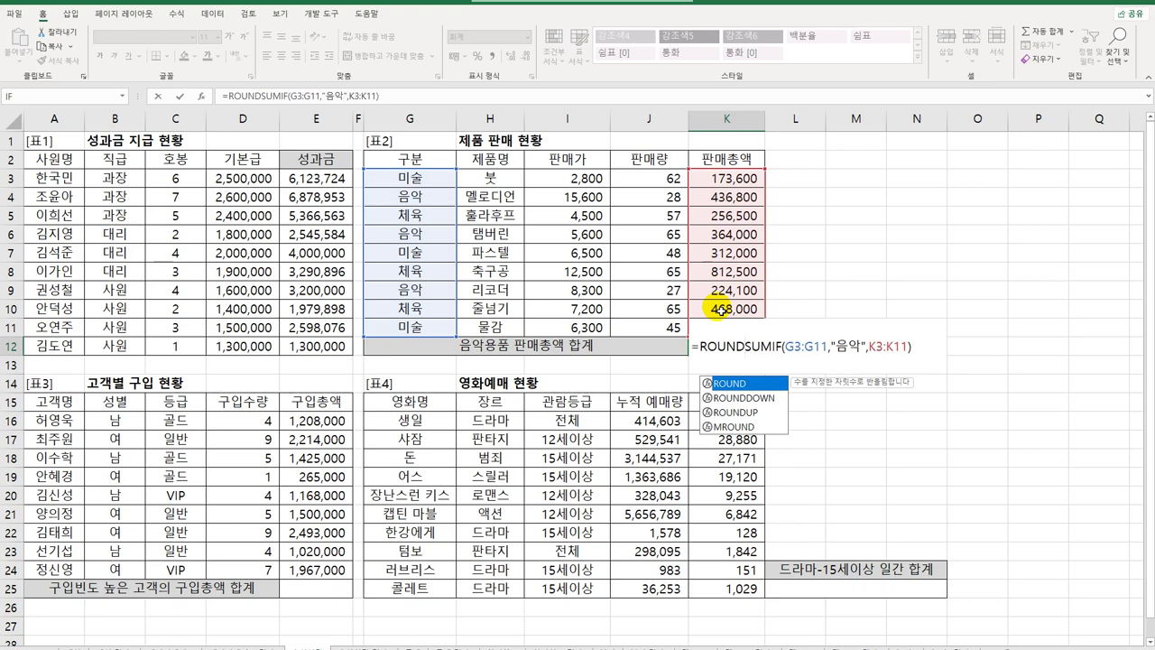
{"action": "type", "text": "UP("}
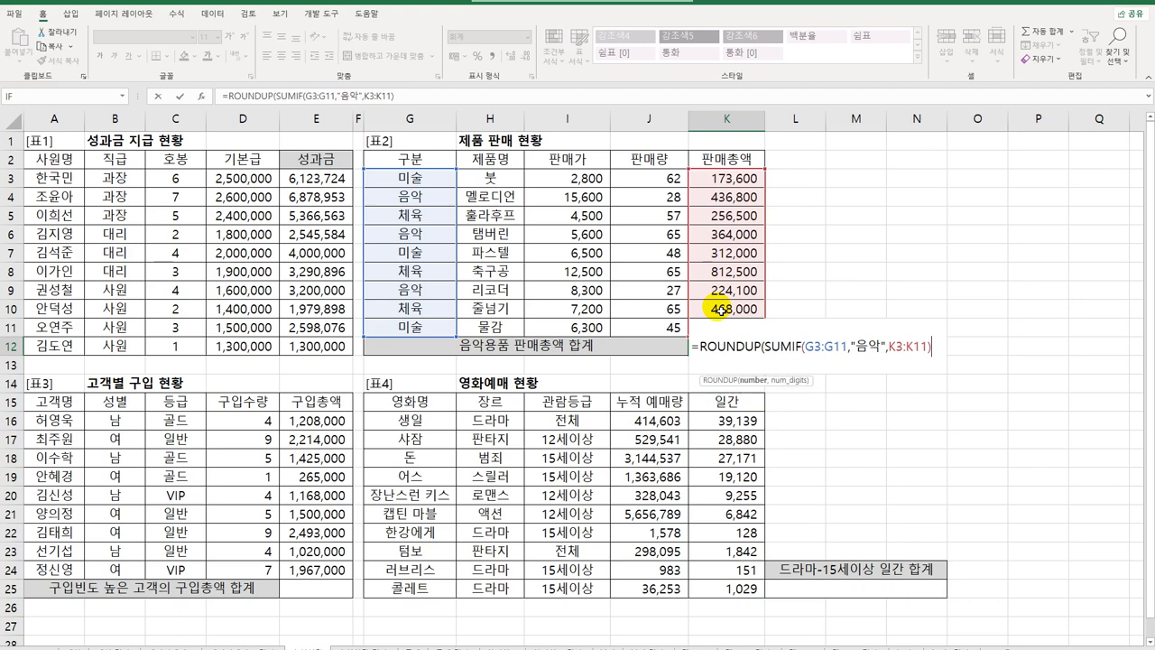
{"action": "type", "text": ","}
{"action": "type", "text": "-2"}
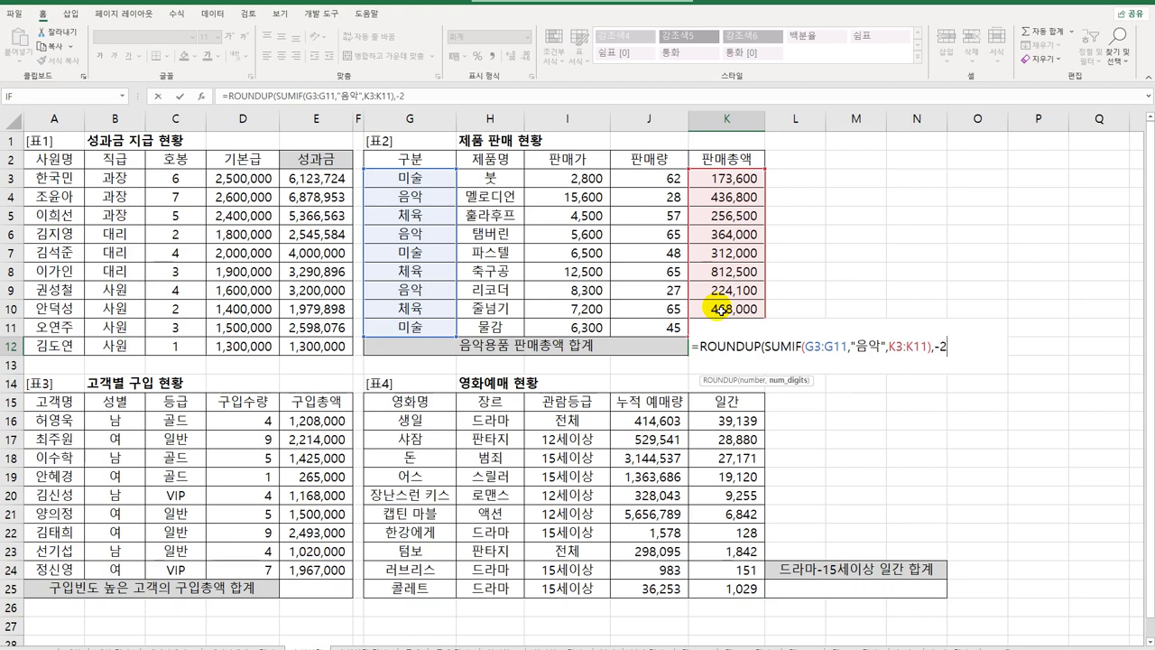
{"action": "key", "text": "BackSpace"}
{"action": "type", "text": "3"}
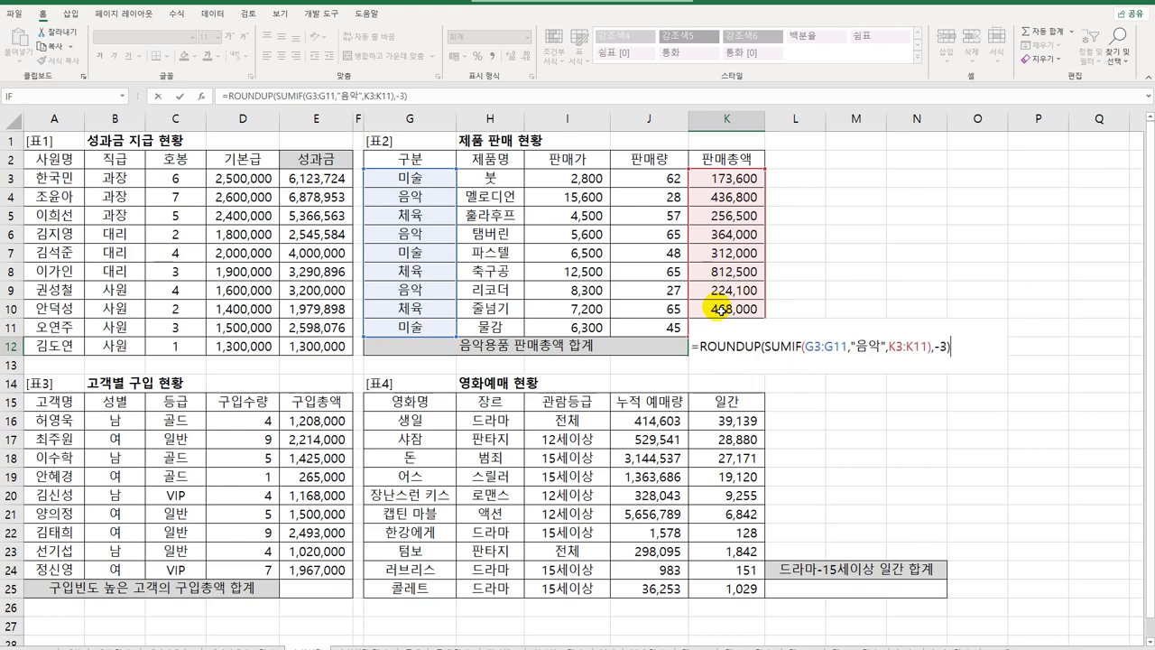
{"action": "key", "text": "Return"}
{"action": "key", "text": "Up"}
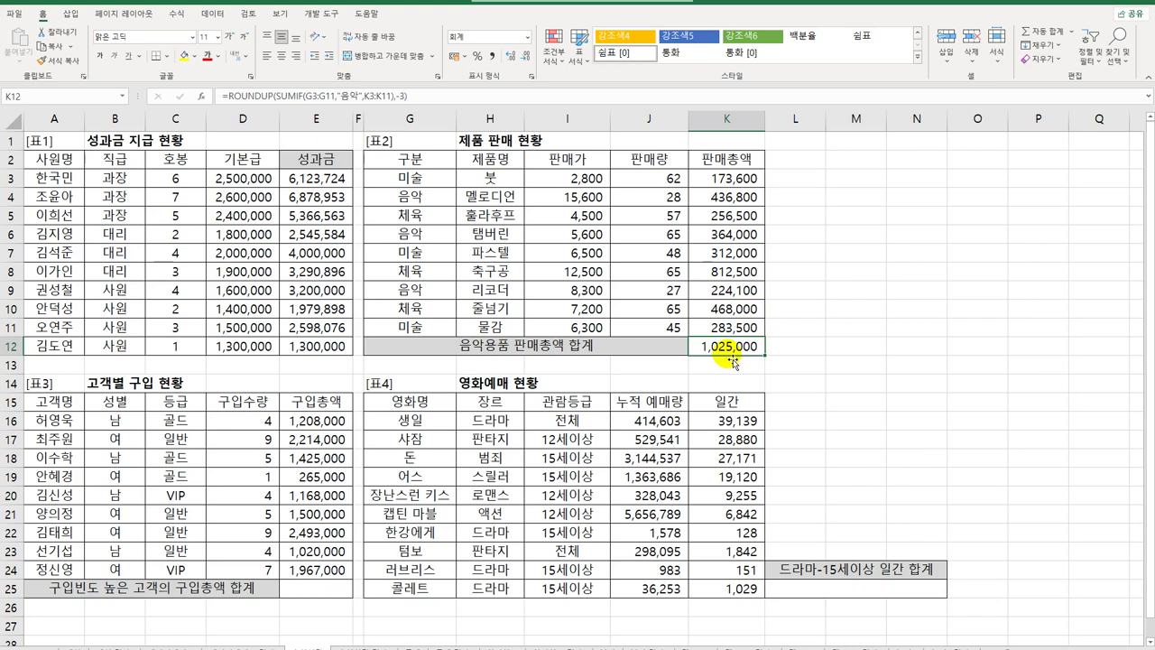
- Enter a MODE.SNGL formula over the 구입수량 range D16:D24 in E25, beside the 구입총액 합계 label
{"action": "left_click", "coordinate": [330, 587]}
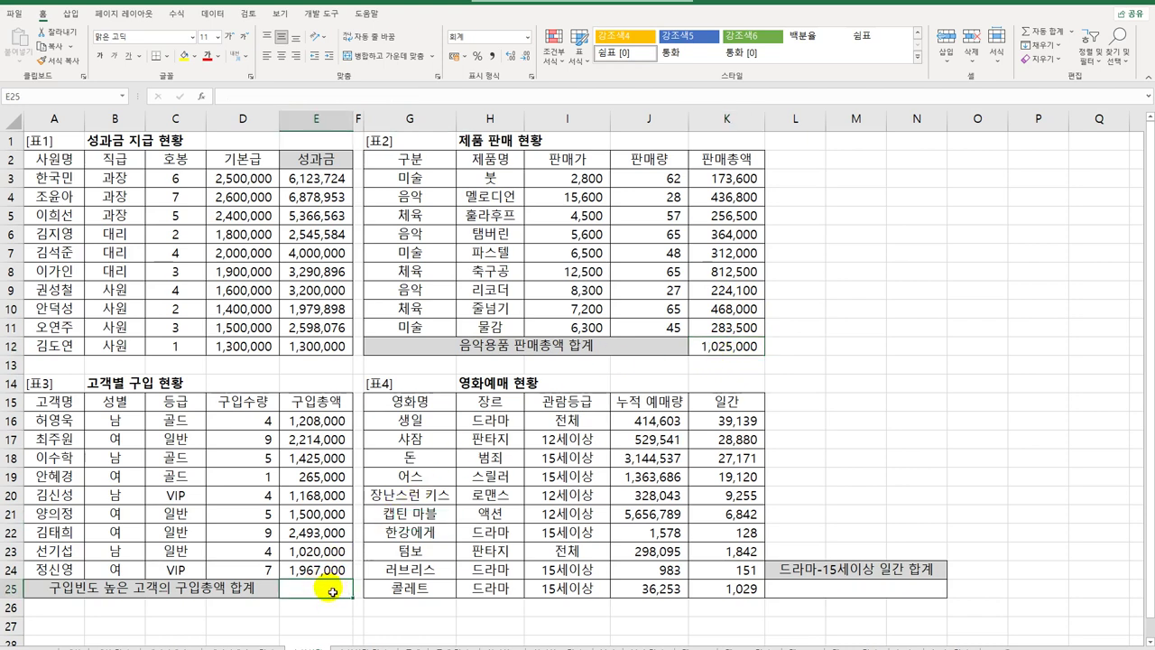
{"action": "left_click_drag", "start_coordinate": [246, 420], "coordinate": [257, 574]}
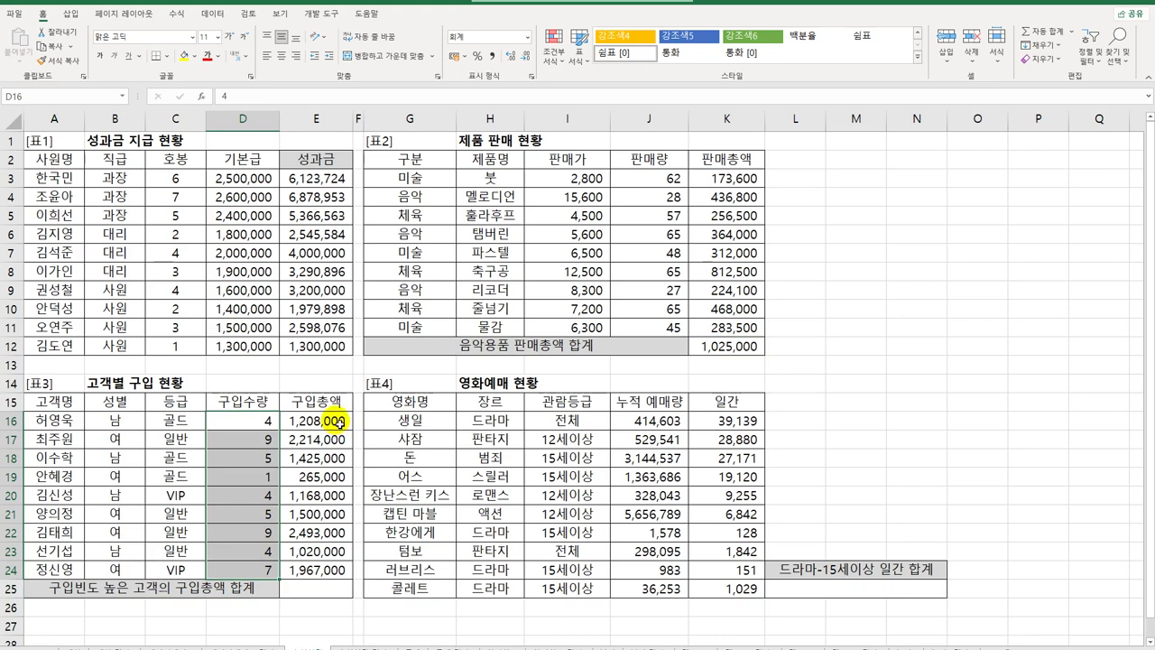
{"action": "left_click", "coordinate": [346, 595]}
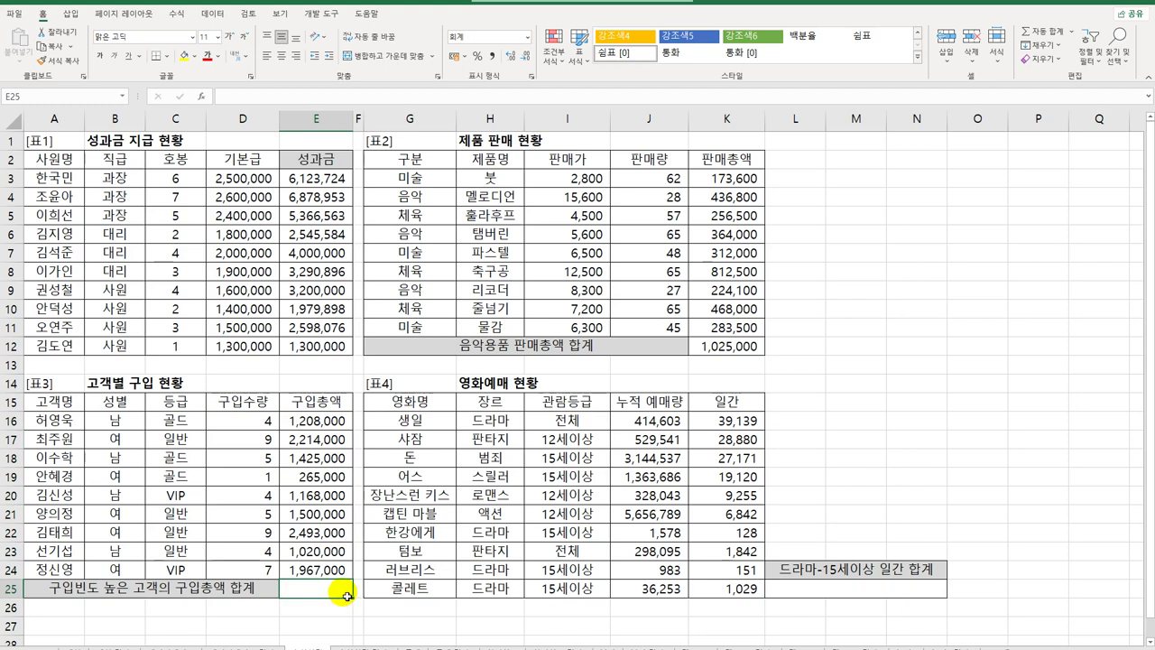
{"action": "left_click_drag", "start_coordinate": [252, 420], "coordinate": [270, 570]}
{"action": "left_click", "coordinate": [311, 588]}
{"action": "type", "text": "=MO"}
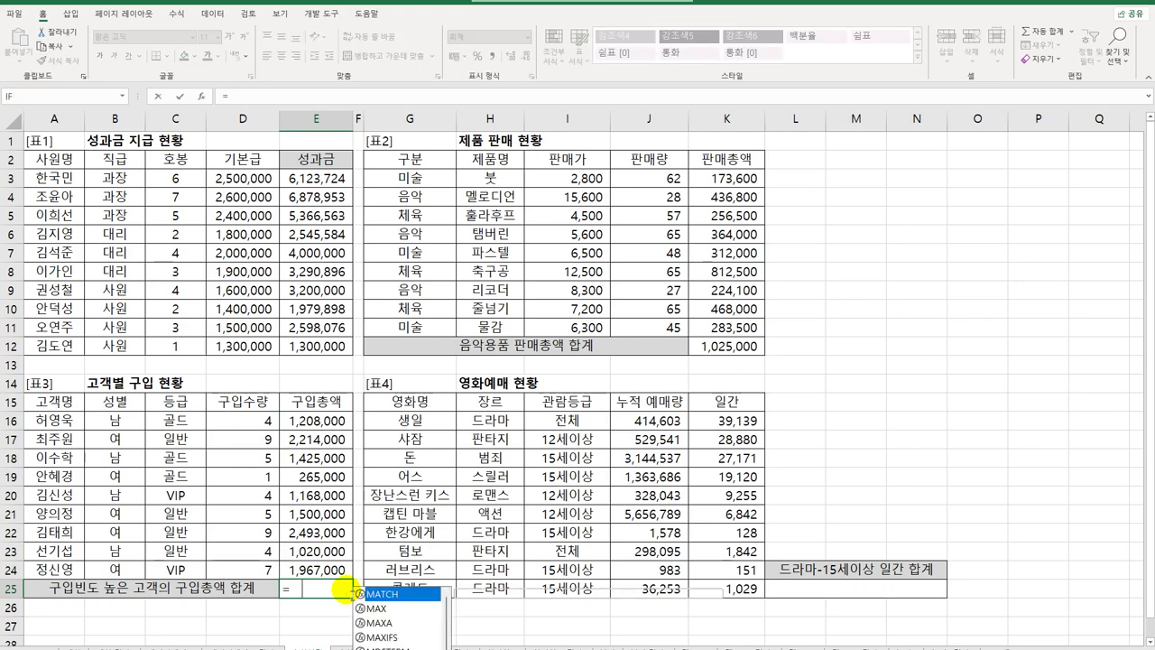
{"action": "type", "text": "DE"}
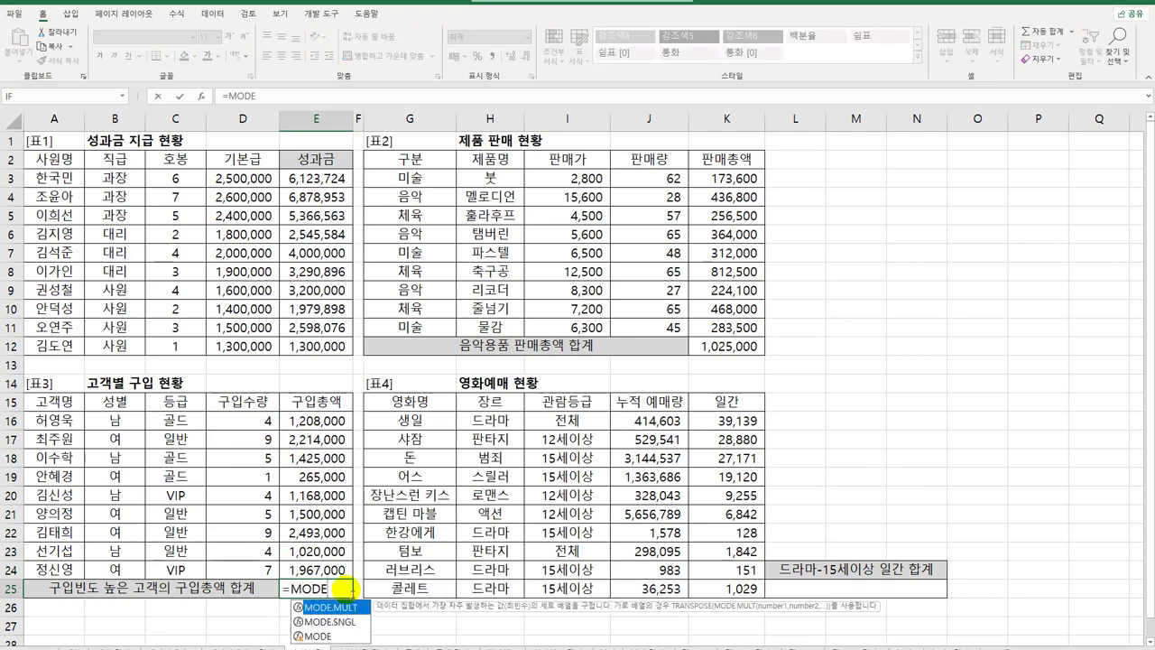
{"action": "key", "text": "Down"}
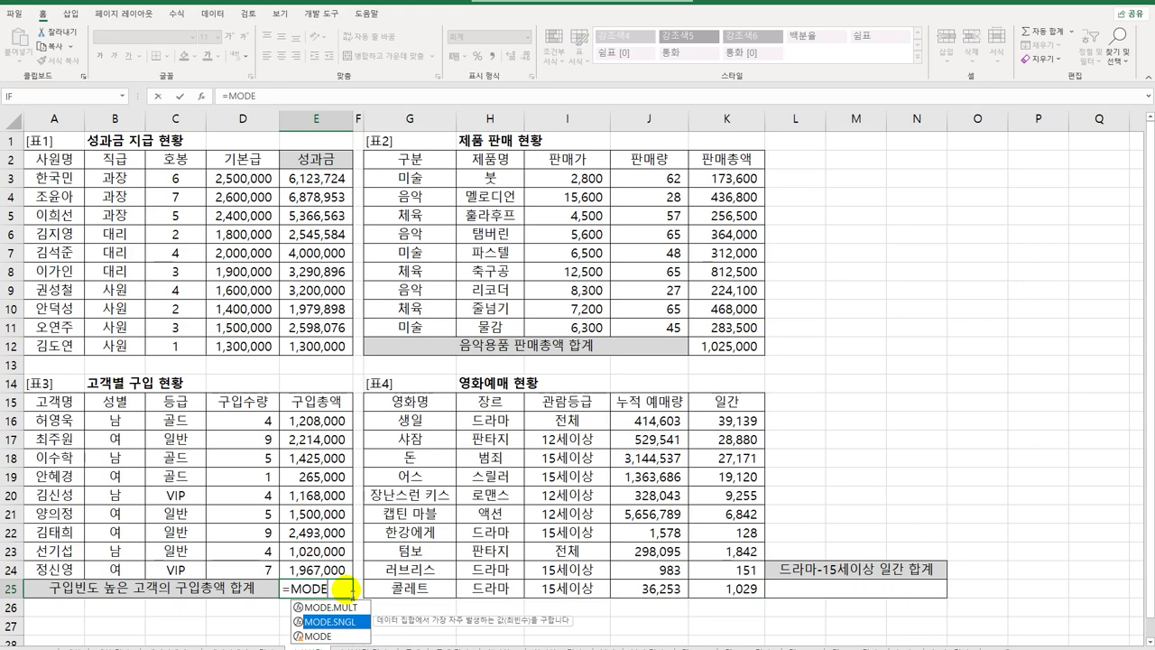
{"action": "key", "text": "Tab"}
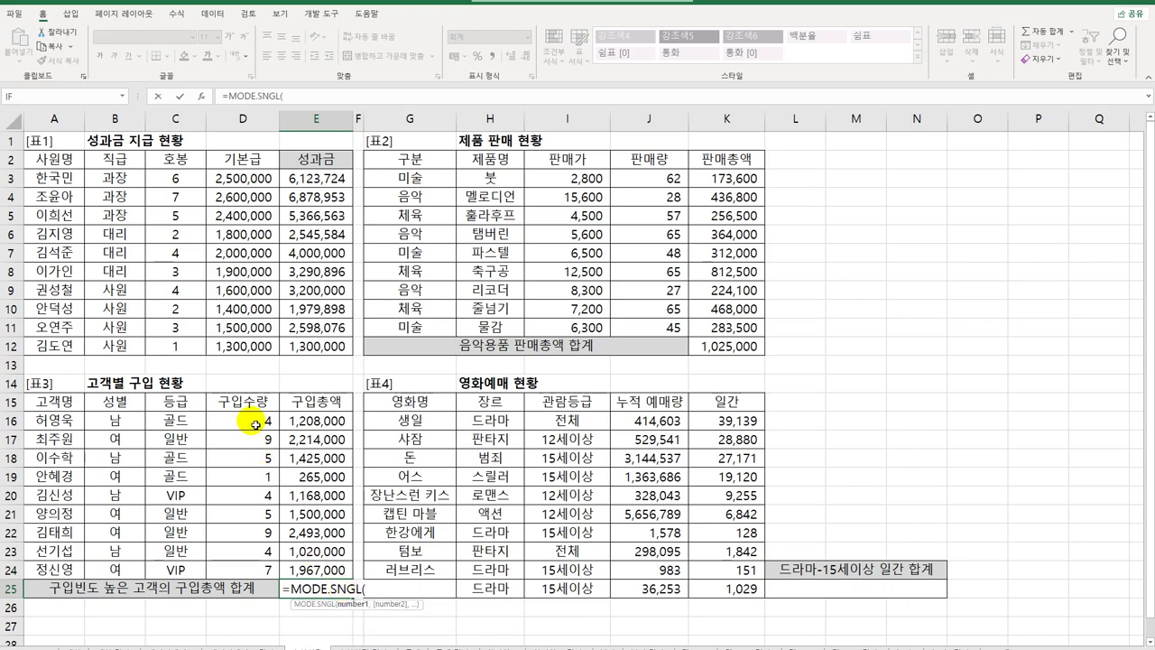
{"action": "left_click_drag", "start_coordinate": [252, 419], "coordinate": [242, 568]}
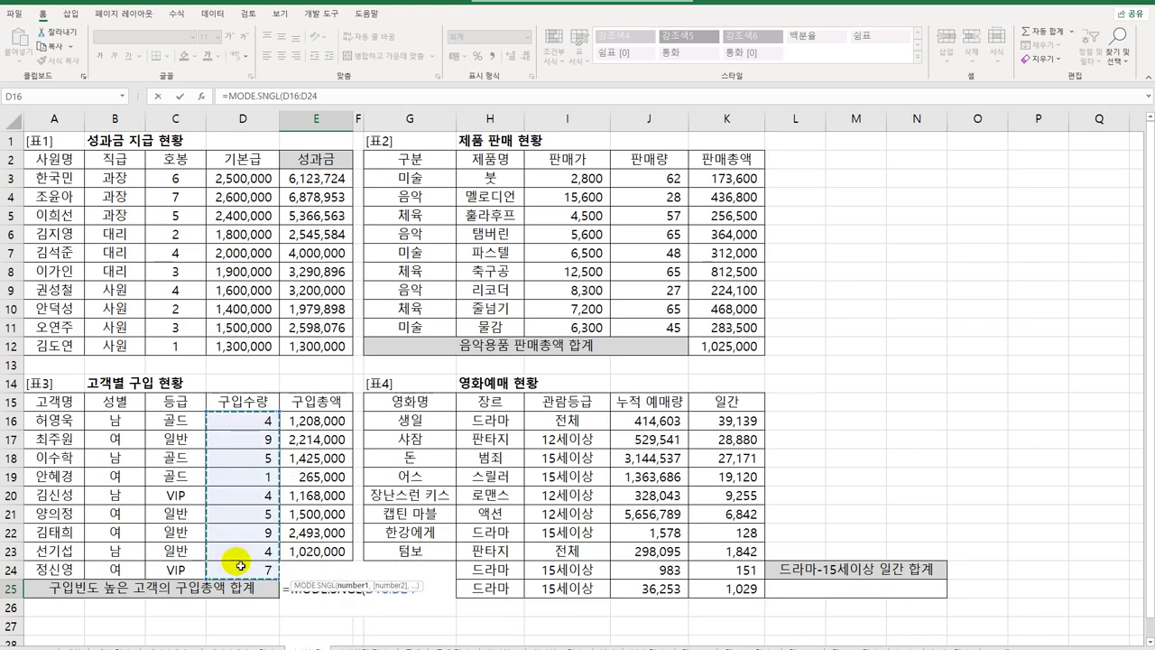
{"action": "type", "text": ")"}
{"action": "key", "text": "Return"}
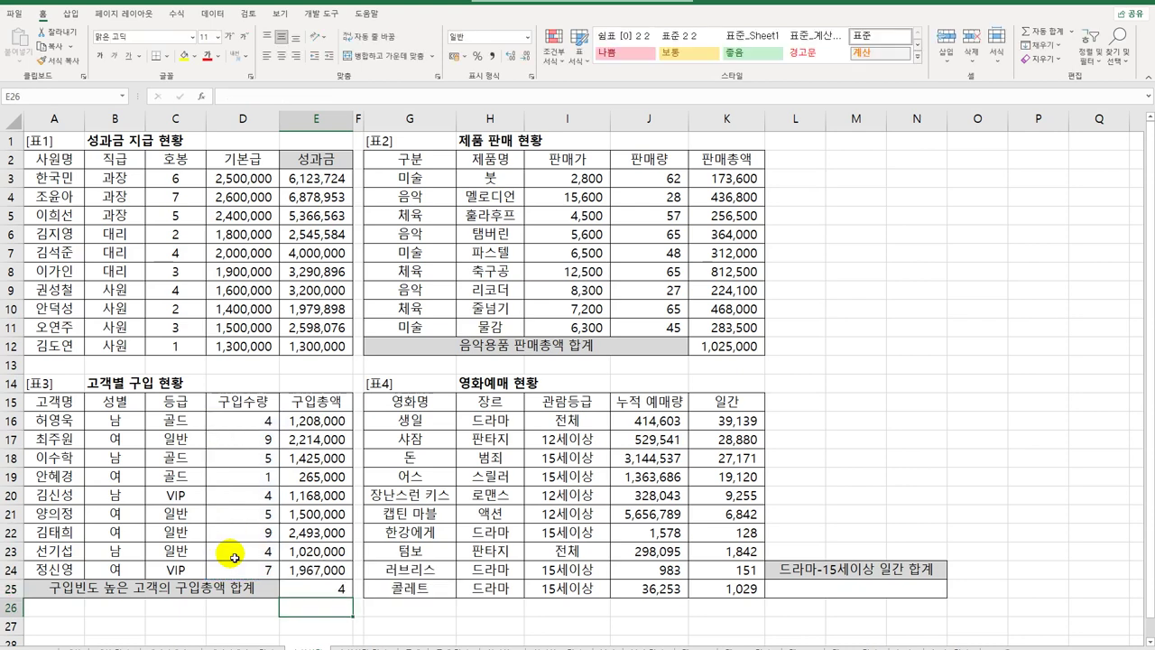
- Compare the repeated 구입수량 values in D16:D24 with the MODE.SNGL formula in E25
{"action": "left_click", "coordinate": [311, 585]}
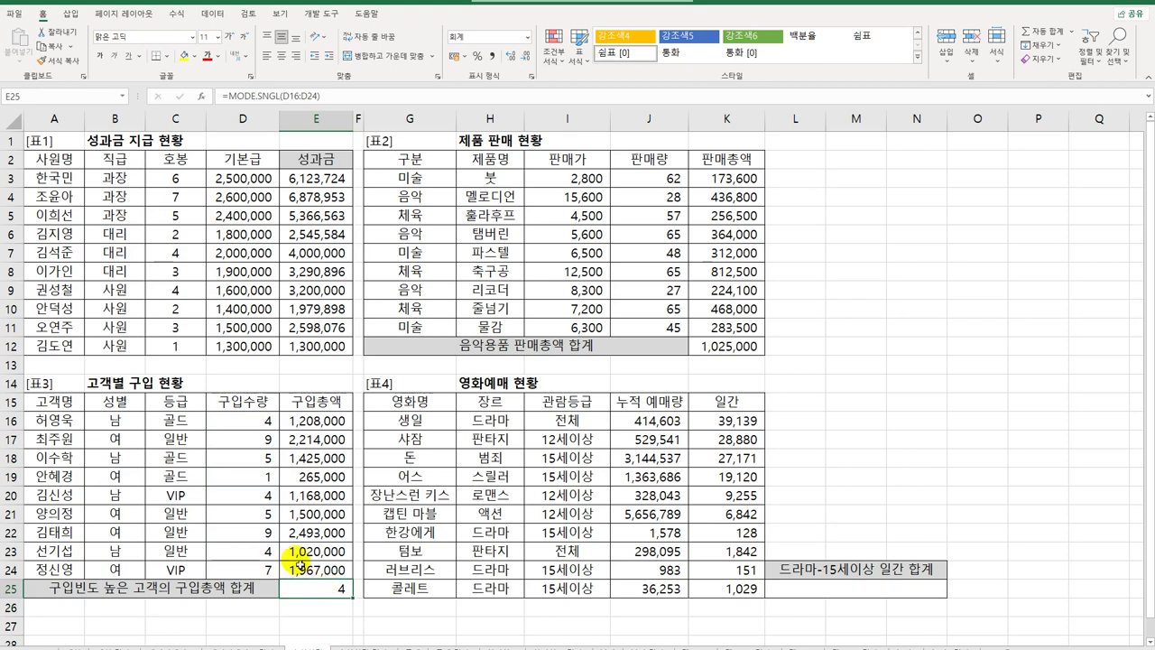
{"action": "left_click_drag", "start_coordinate": [269, 431], "coordinate": [258, 570]}
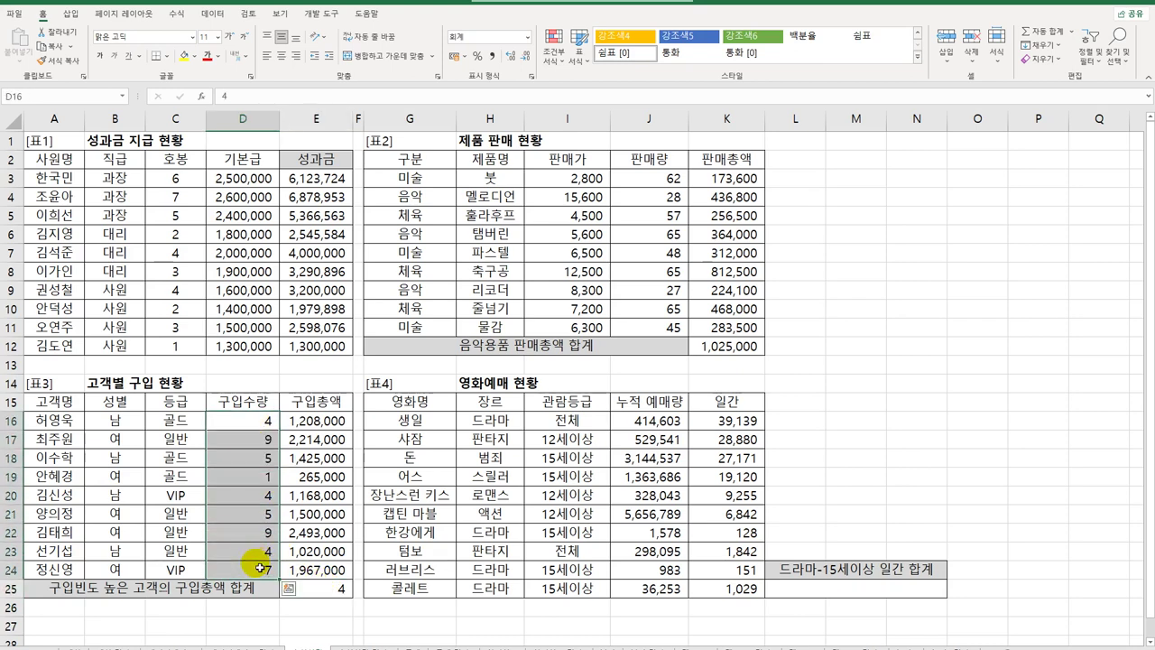
{"action": "left_click", "coordinate": [264, 427]}
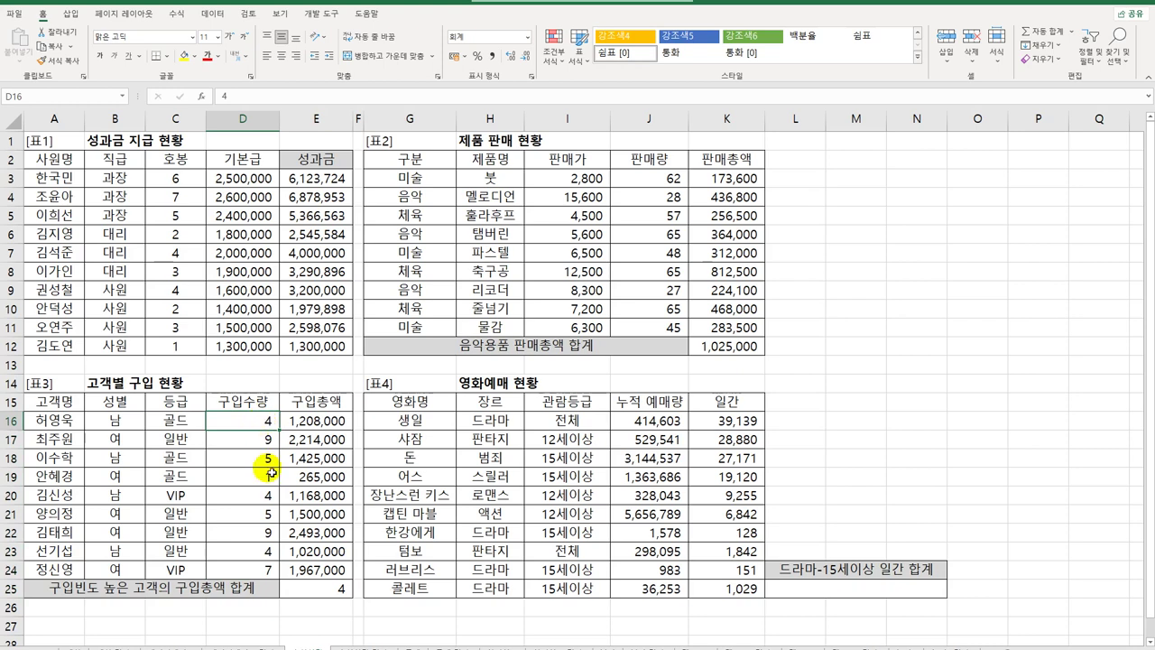
{"action": "left_click", "coordinate": [268, 550]}
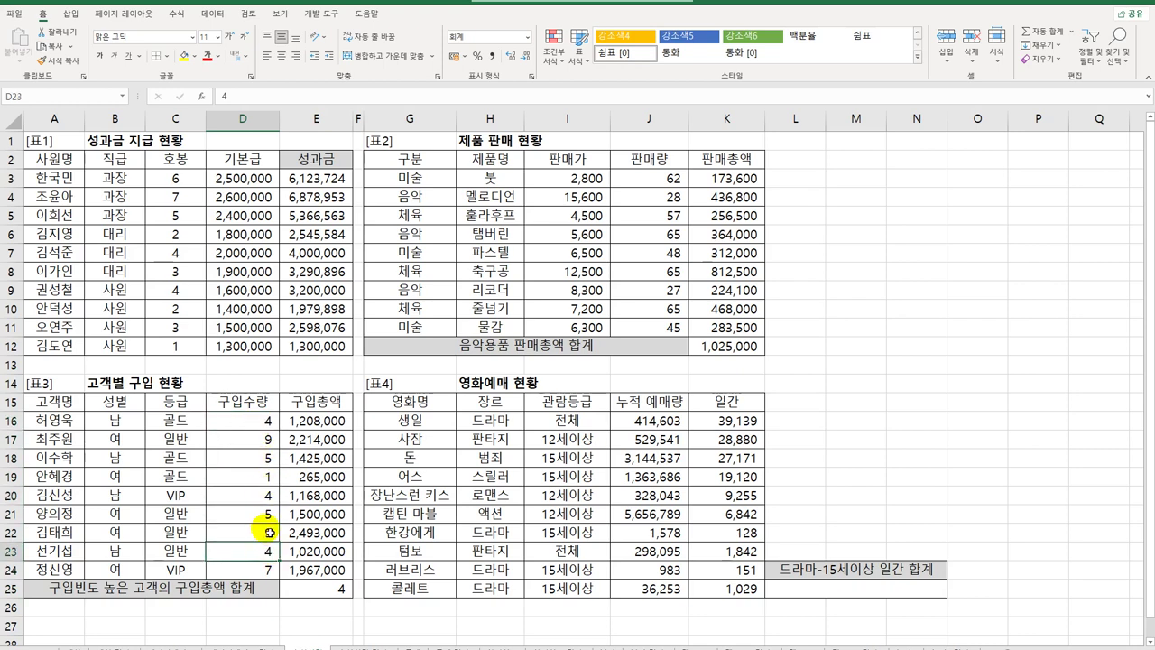
{"action": "left_click", "coordinate": [265, 531]}
{"action": "left_click", "coordinate": [268, 439]}
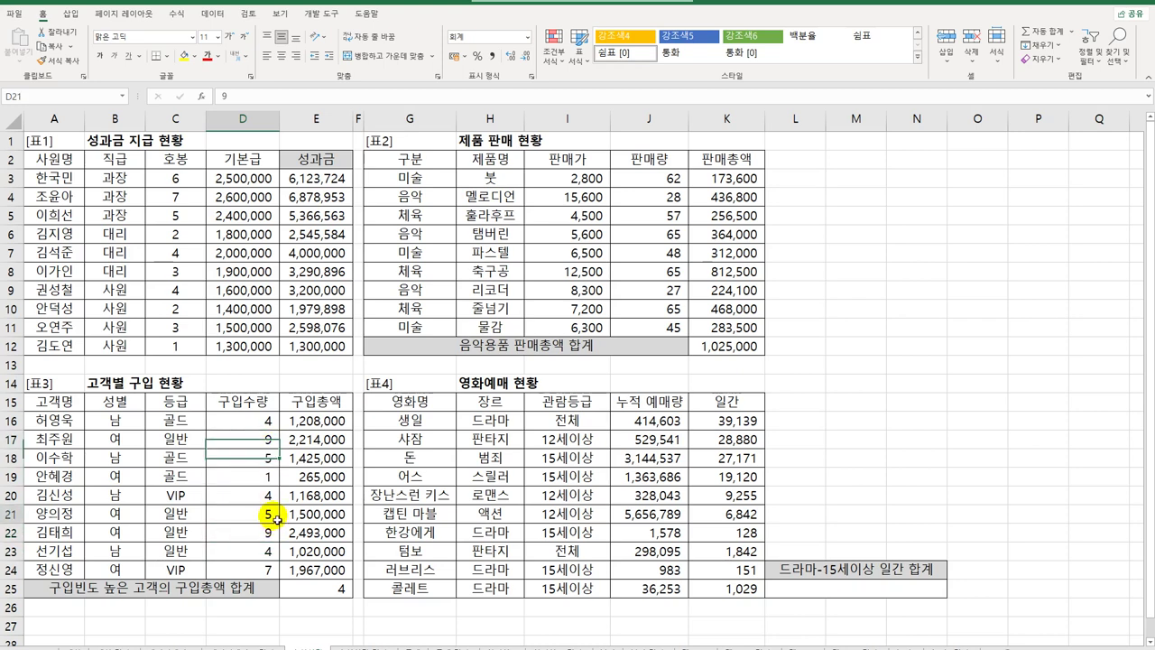
{"action": "left_click", "coordinate": [268, 513]}
{"action": "left_click", "coordinate": [264, 458]}
{"action": "left_click", "coordinate": [316, 588]}
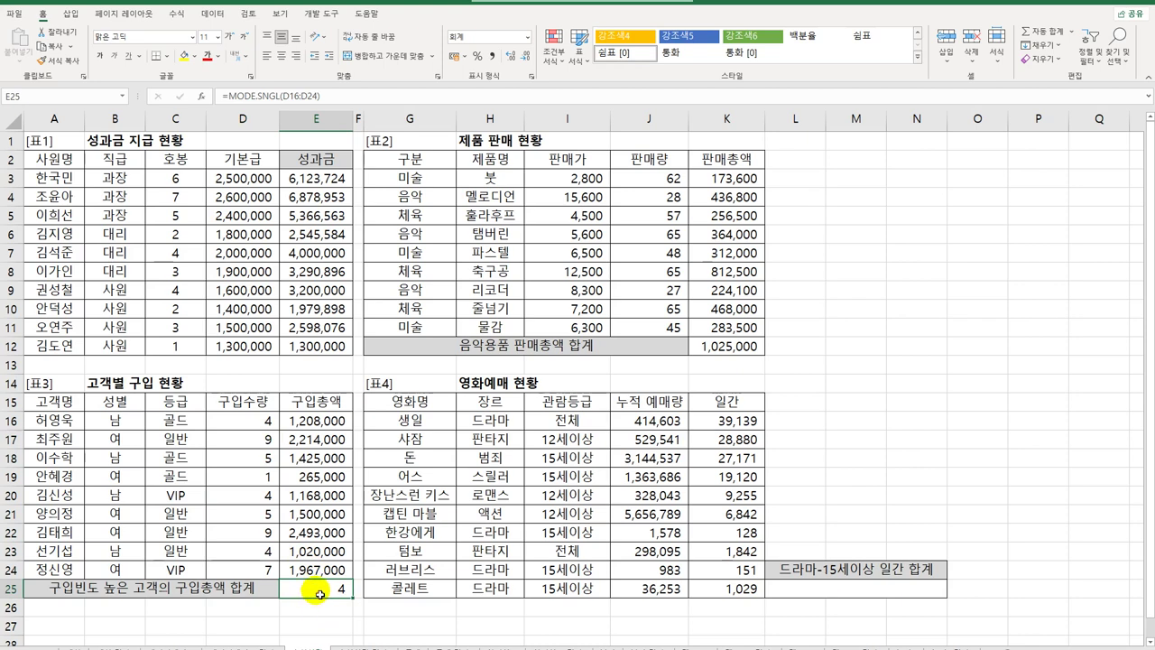
- Select the 구입총액 cells E16, E20 and E23 together, which belong to the rows with 구입수량 4
{"action": "left_click", "coordinate": [262, 420]}
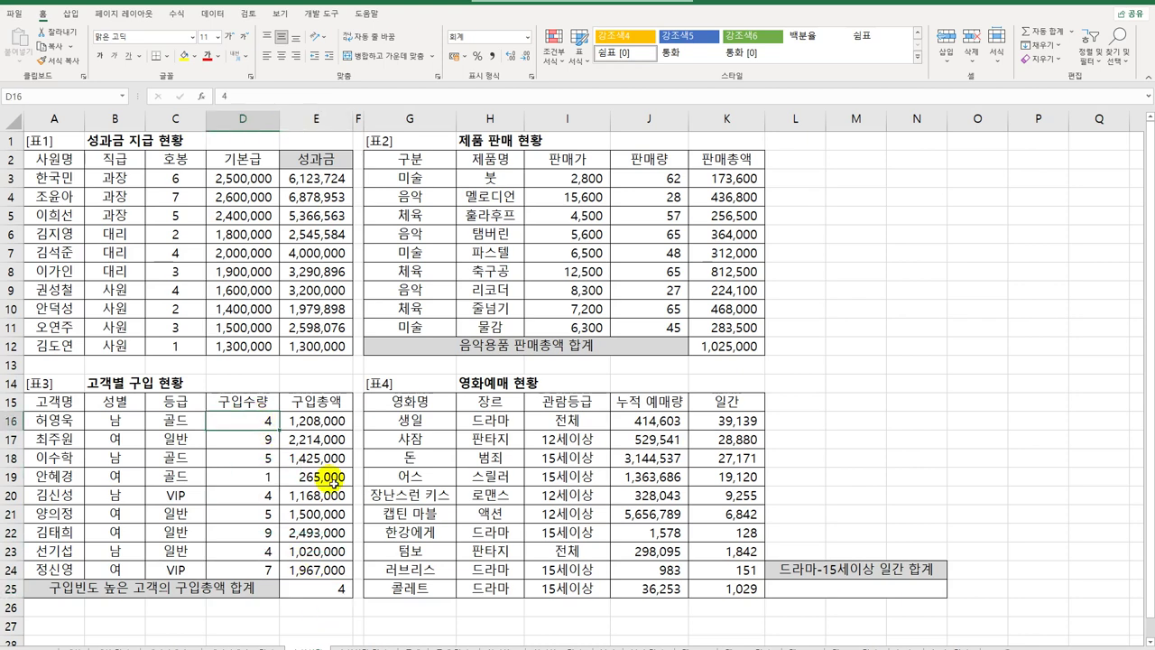
{"action": "left_click", "coordinate": [332, 420]}
{"action": "left_click", "coordinate": [316, 494], "text": "ctrl"}
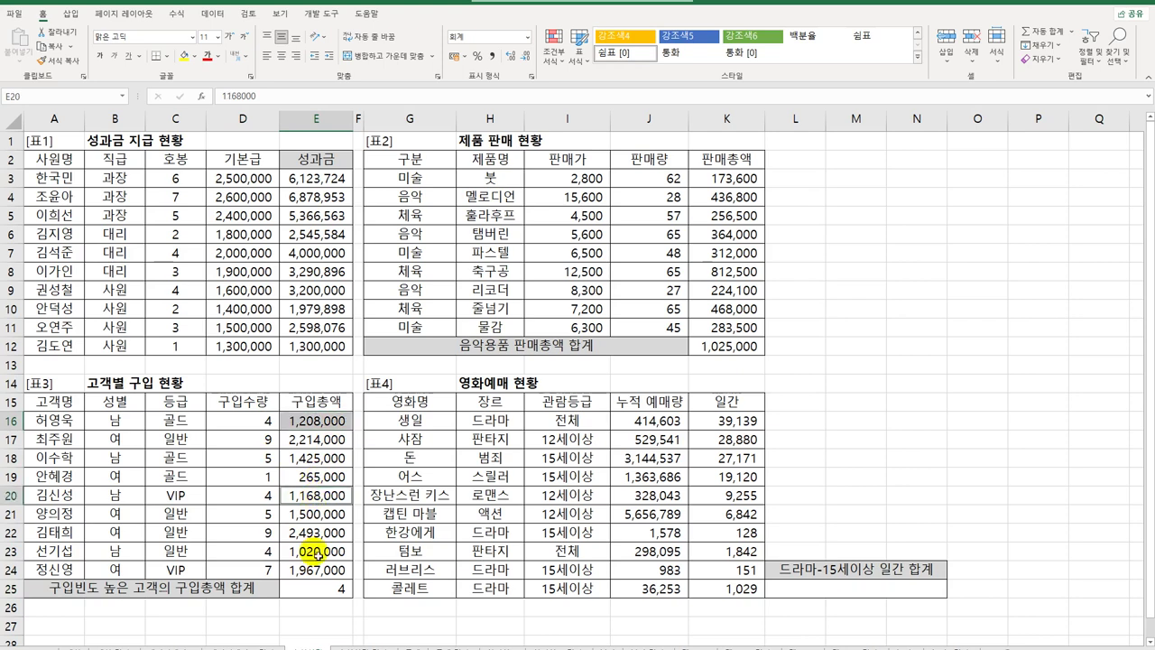
{"action": "left_click", "coordinate": [315, 552], "text": "ctrl"}
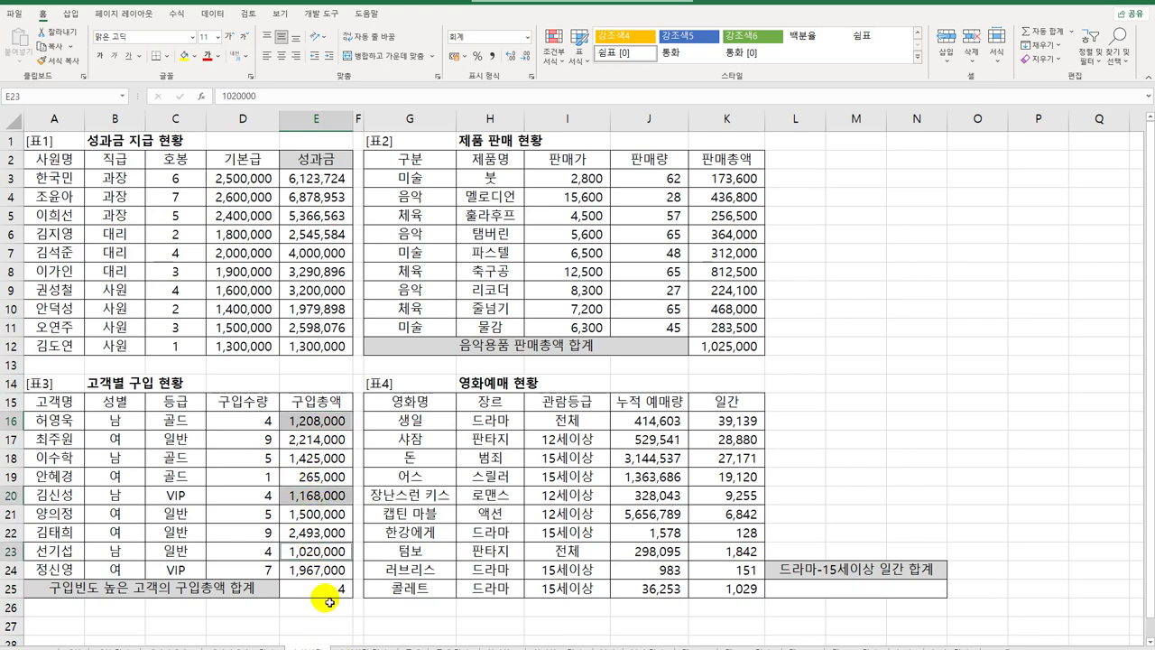
- Nest the MODE.SNGL in E25 as the criteria of a SUMIF with range D16:D24 and sum range E16:E24
{"action": "left_click", "coordinate": [326, 591]}
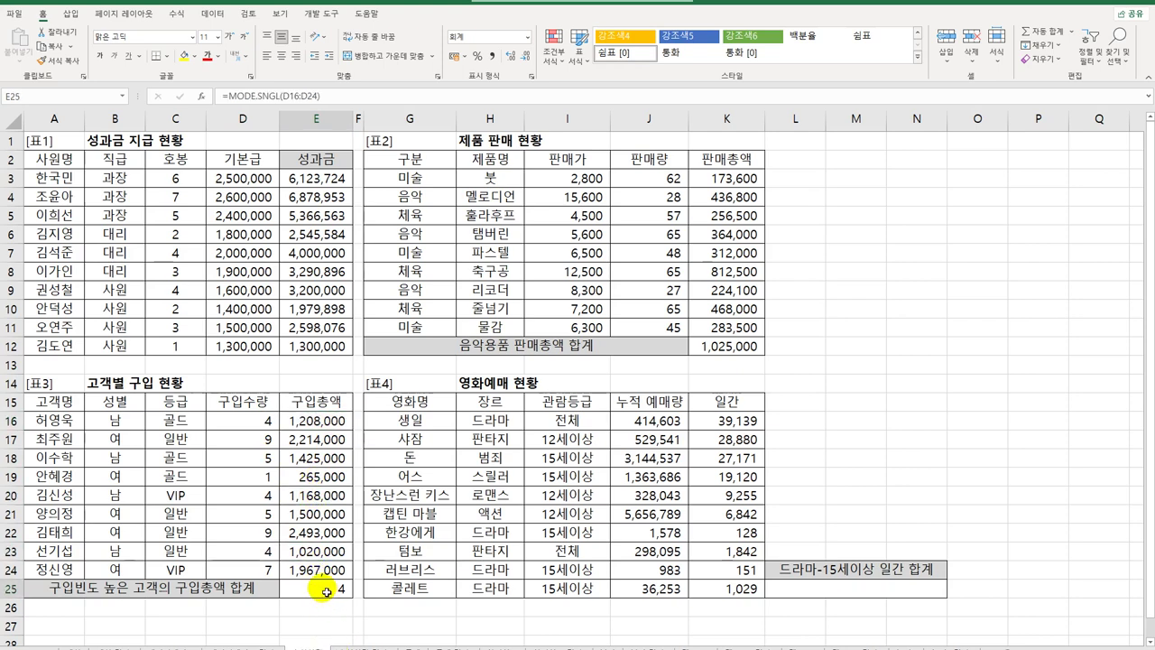
{"action": "type", "text": "=MODE.SNGL(D16:D24)"}
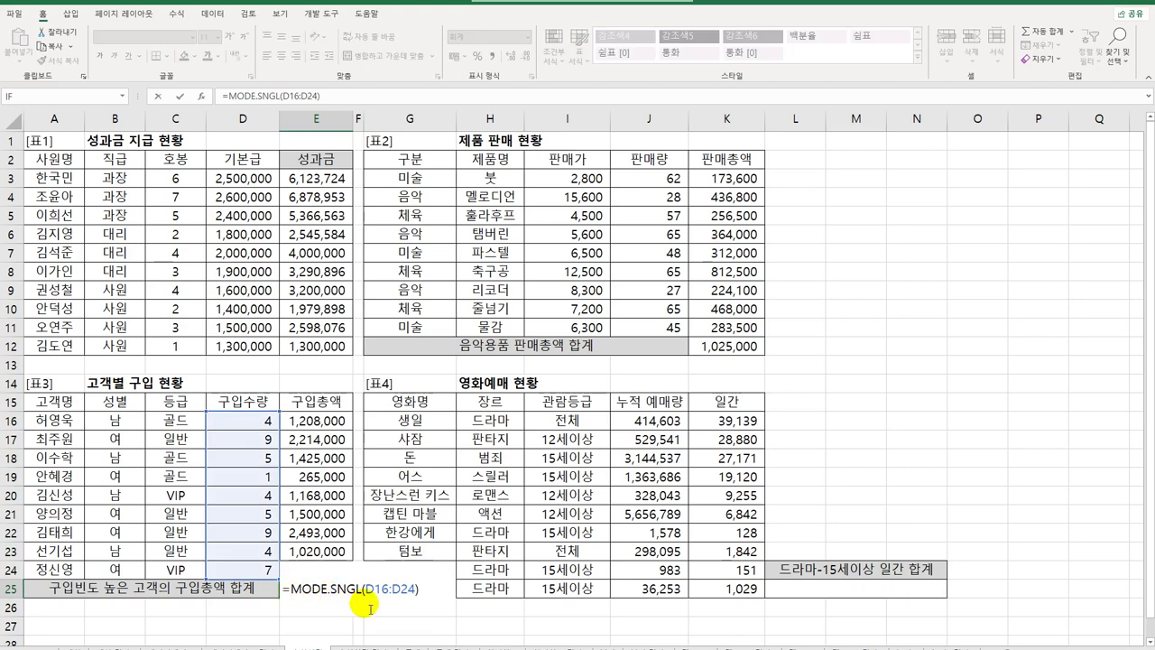
{"action": "type", "text": "SUMIF"}
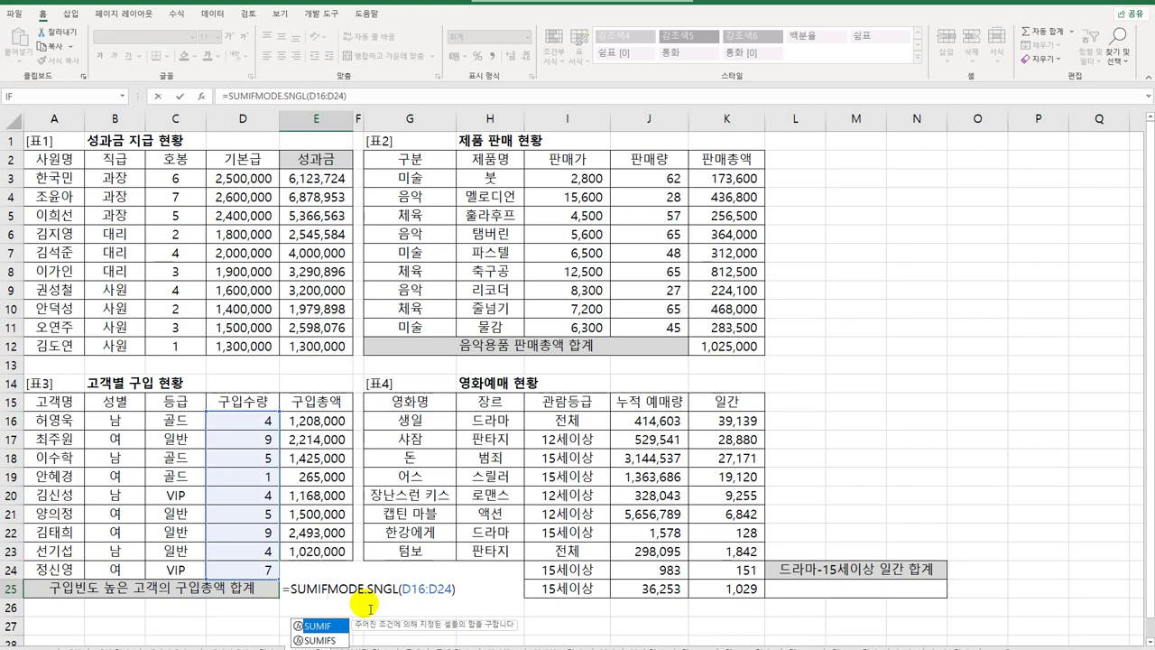
{"action": "type", "text": "("}
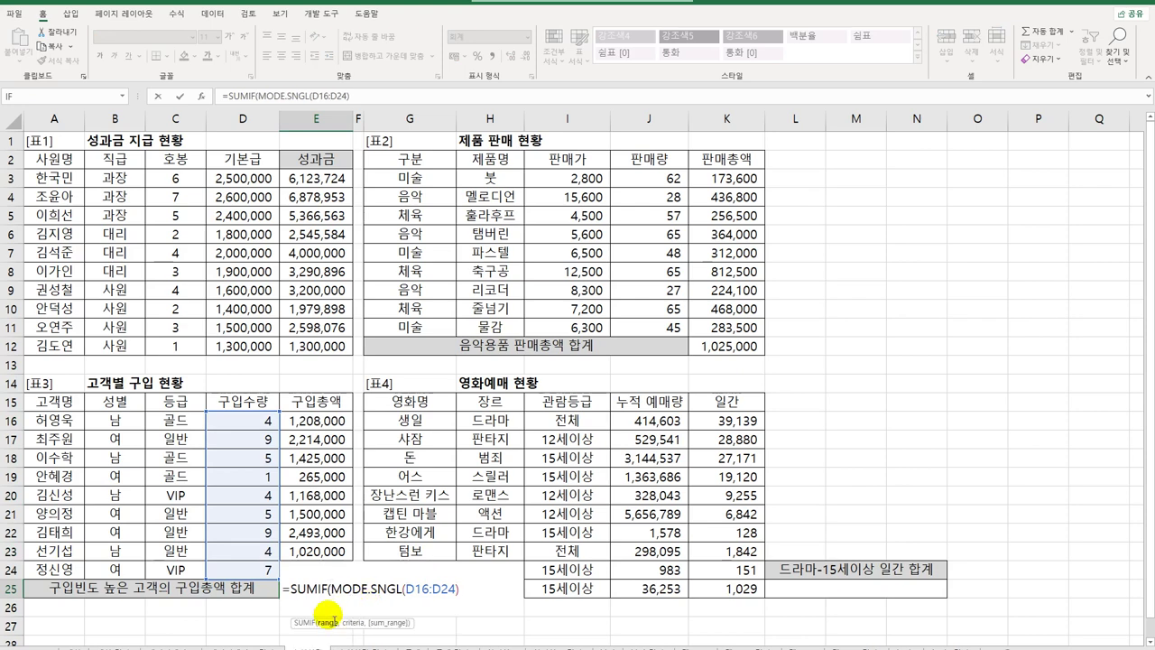
{"action": "left_click_drag", "start_coordinate": [260, 424], "coordinate": [251, 573]}
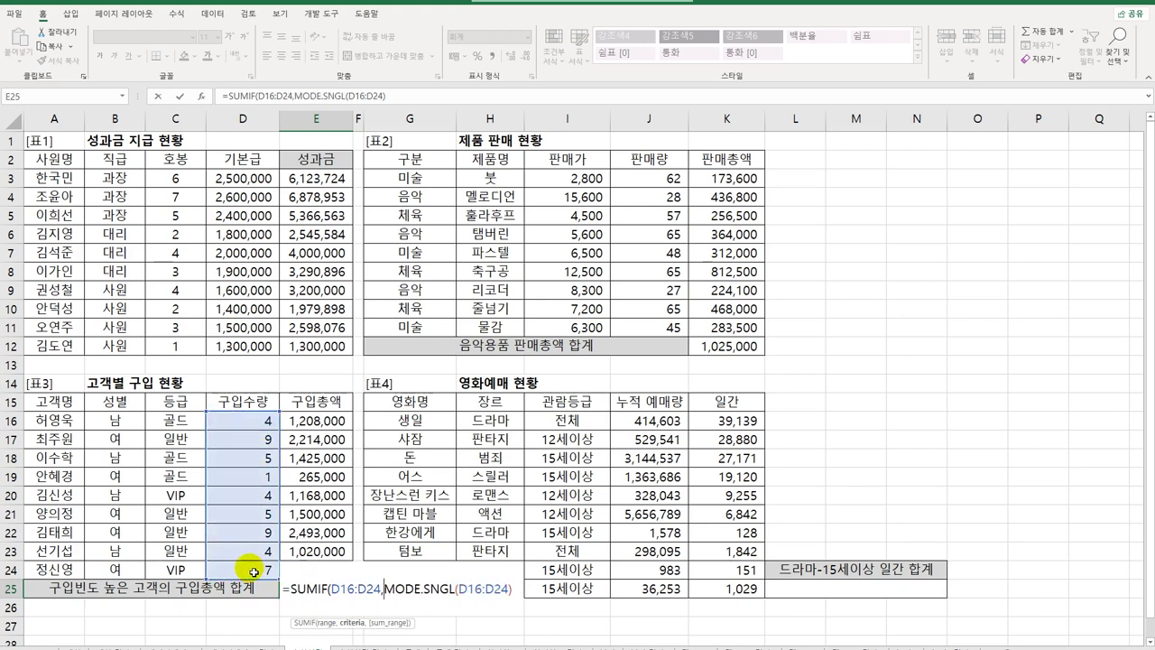
{"action": "type", "text": ","}
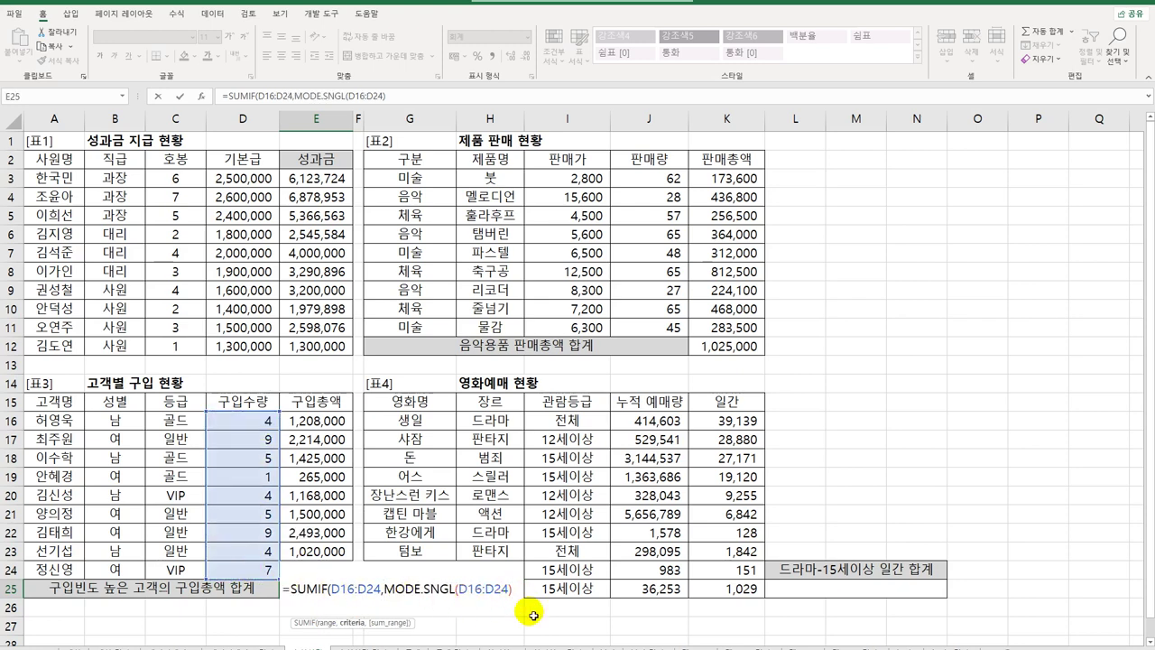
{"action": "type", "text": ","}
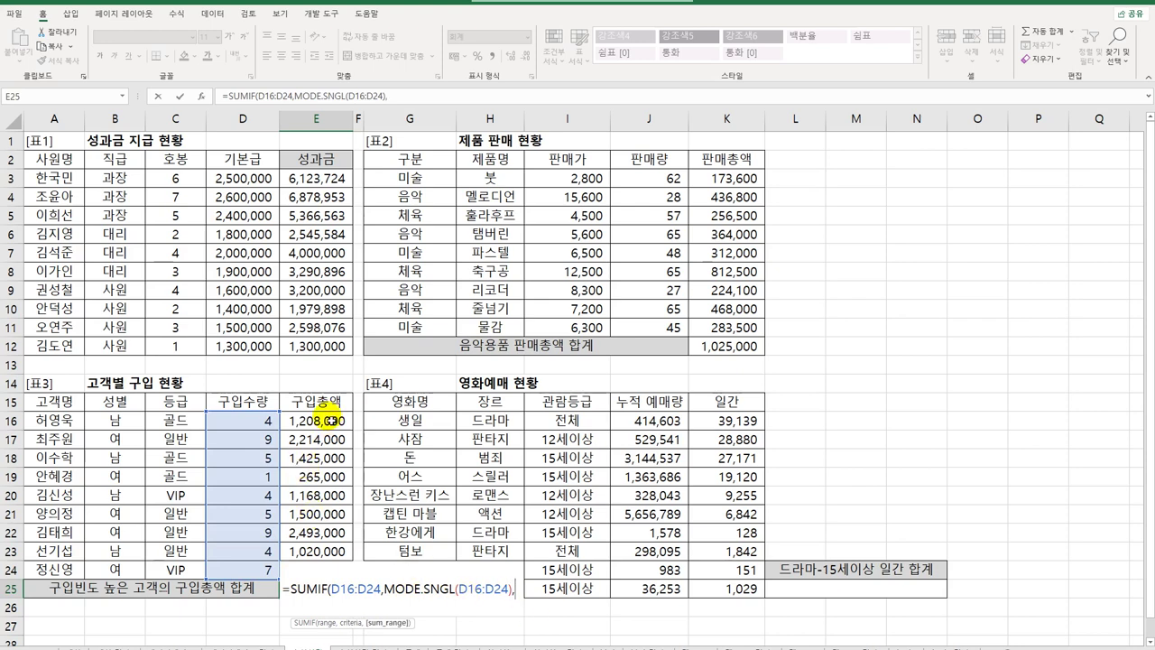
{"action": "left_click_drag", "start_coordinate": [331, 419], "coordinate": [331, 579]}
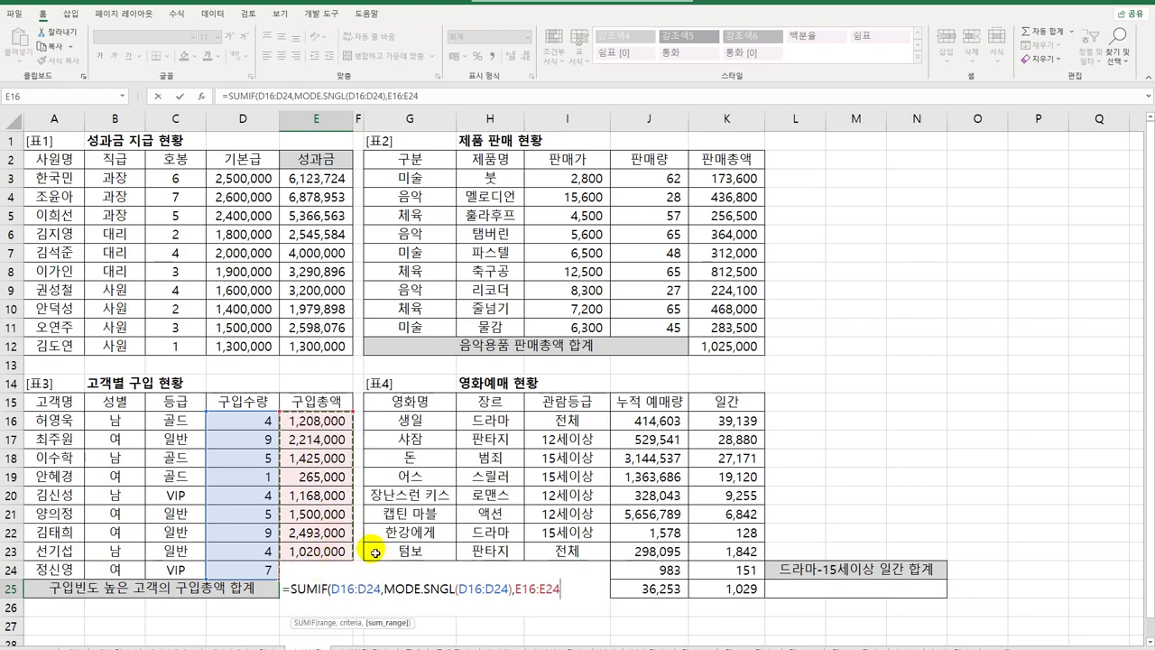
{"action": "key", "text": "Return"}
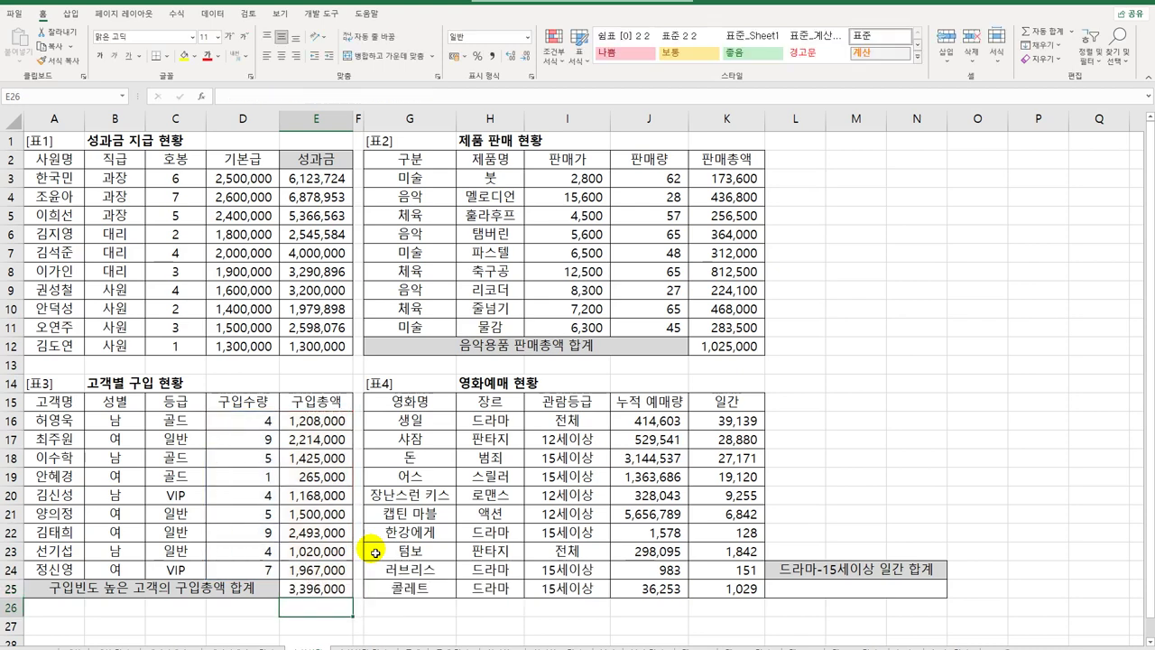
- Review the formula in E25, then the 장르, 관람등급 and 일간 data in 표4 needed for the drama total
{"action": "left_click", "coordinate": [338, 590]}
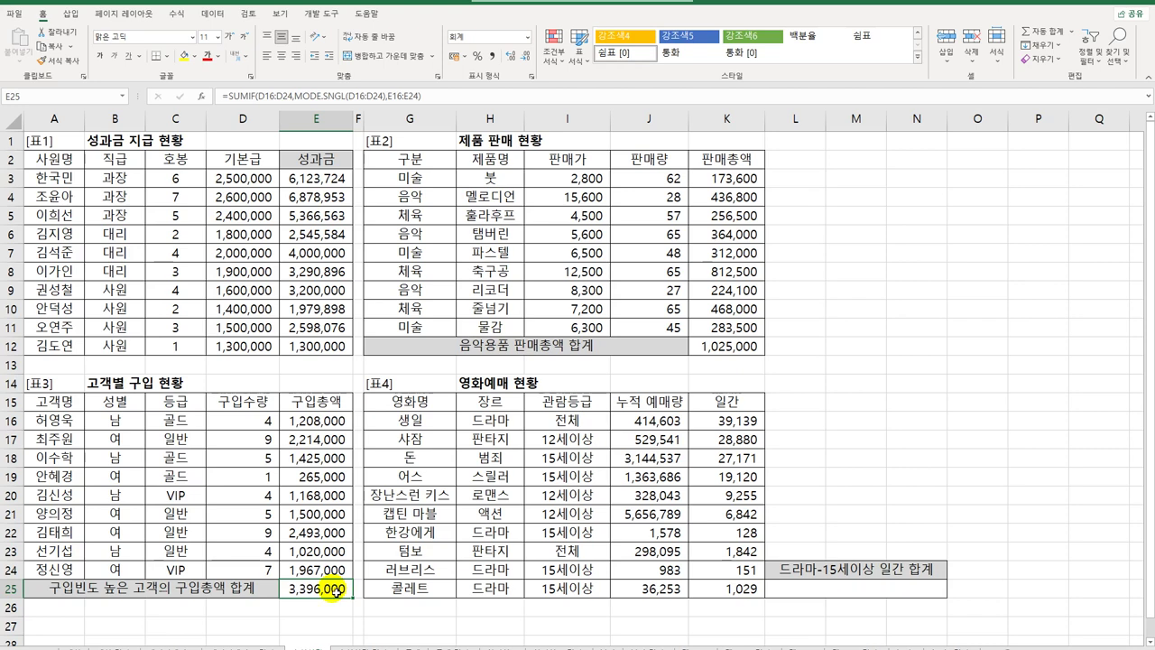
{"action": "left_click", "coordinate": [821, 591]}
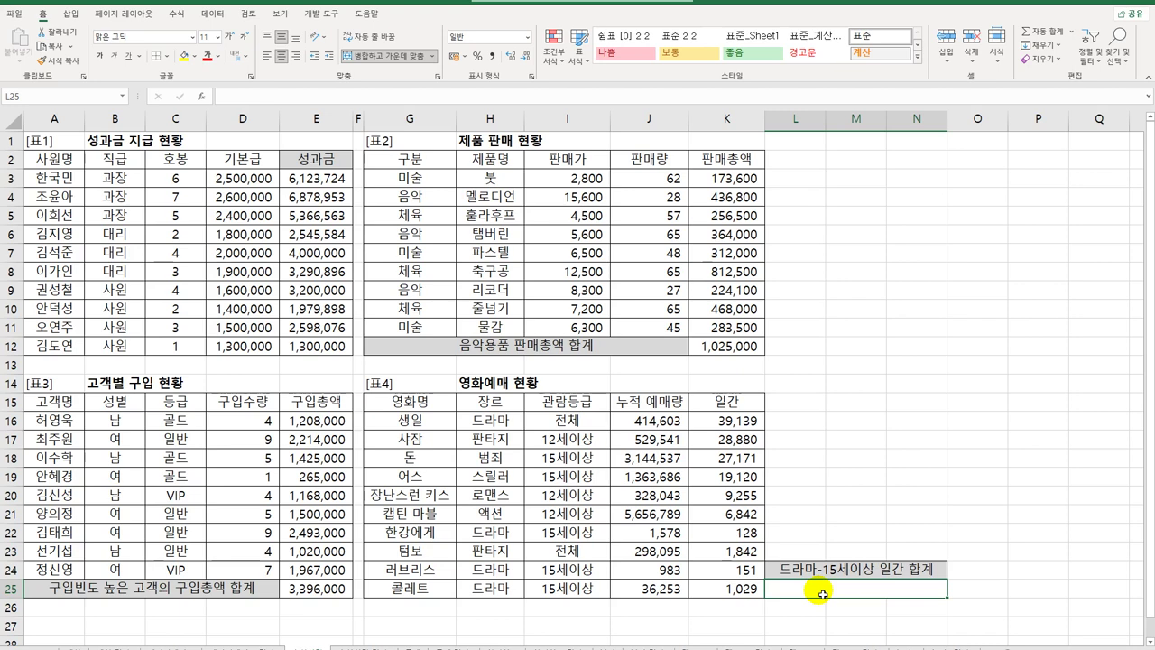
{"action": "left_click", "coordinate": [479, 420]}
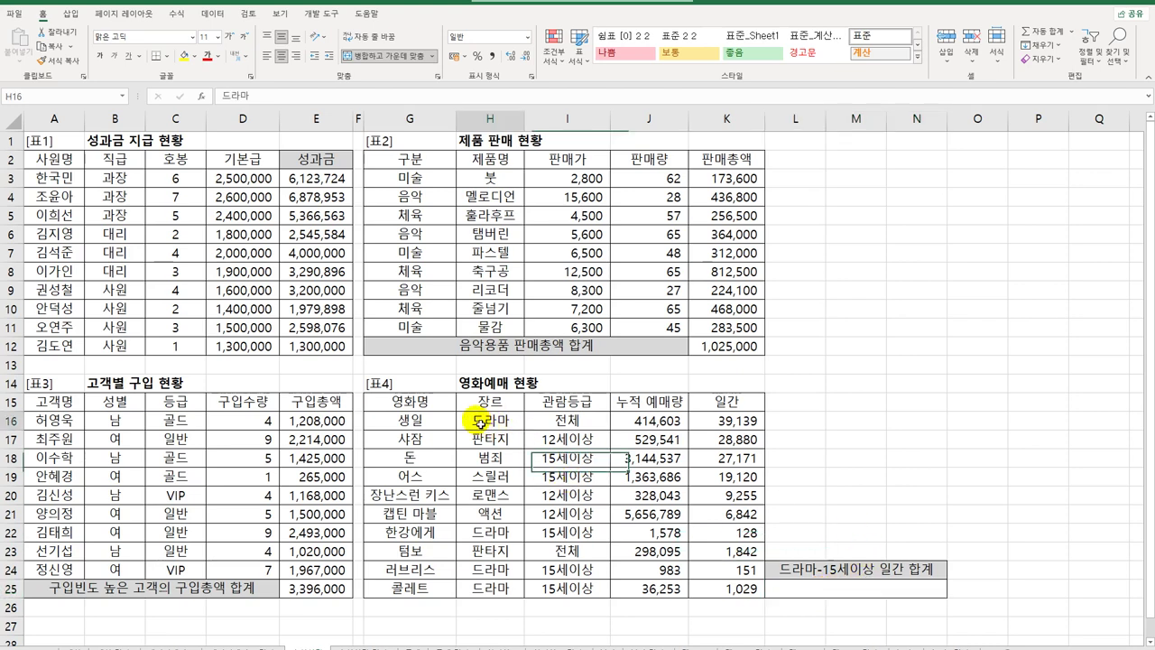
{"action": "left_click", "coordinate": [599, 427]}
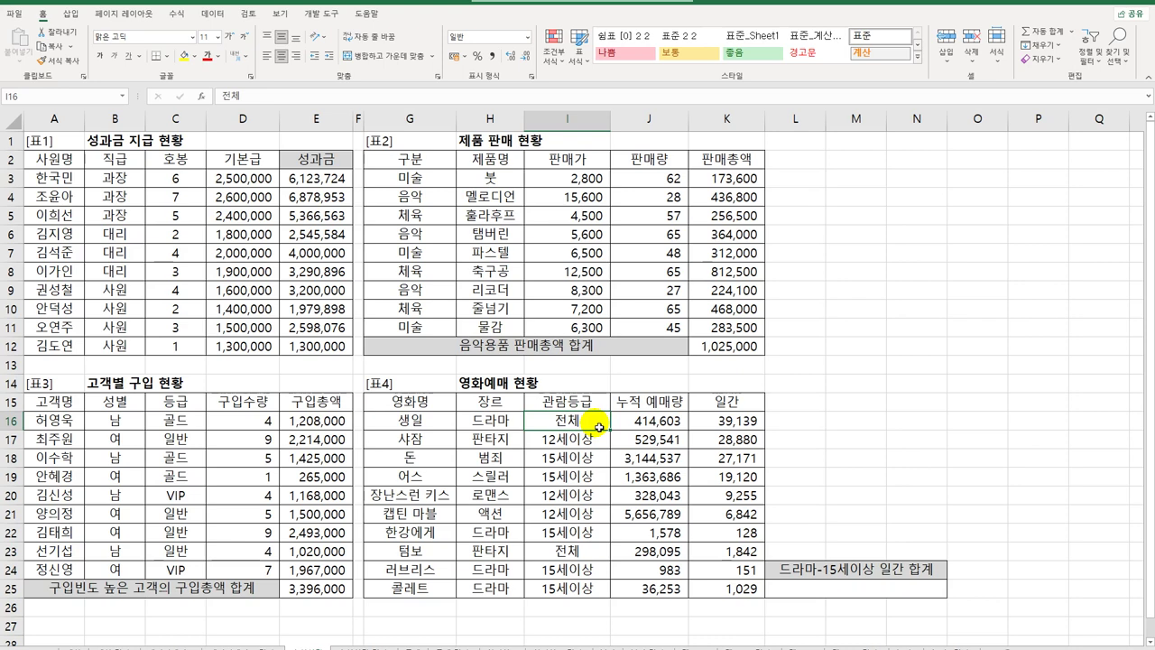
{"action": "left_click_drag", "start_coordinate": [724, 422], "coordinate": [730, 585]}
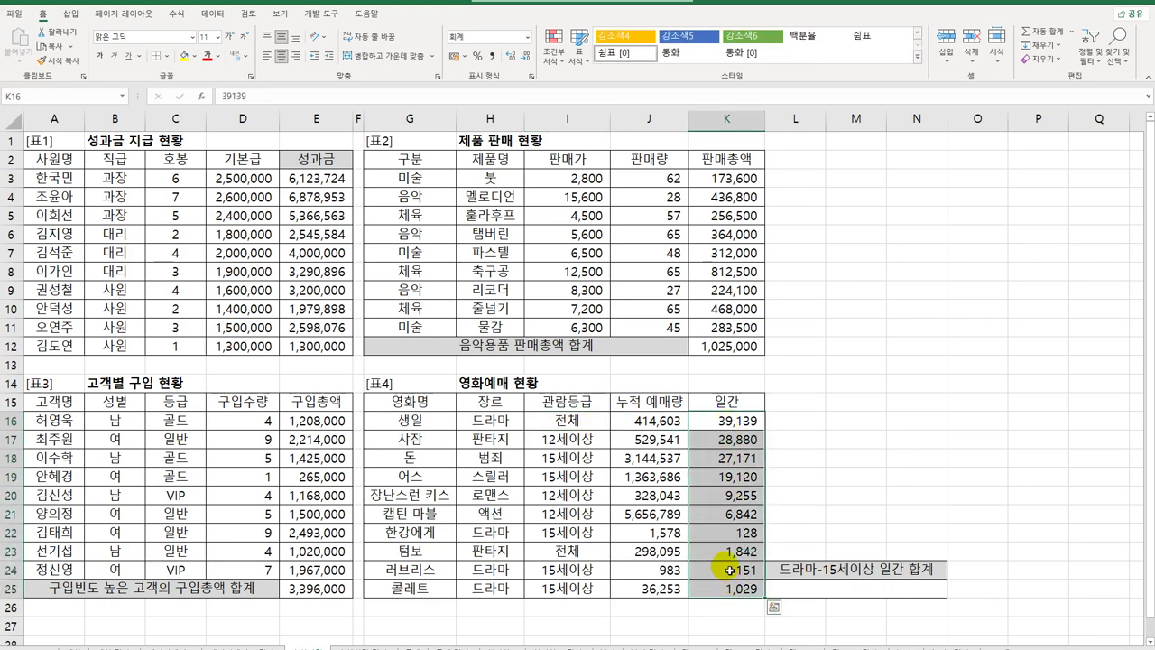
- Start a SUMIFS formula in L25 under the 드라마-15세이상 일간 합계 label, with the 일간 values K16:K25 as sum range
{"action": "left_click", "coordinate": [794, 589]}
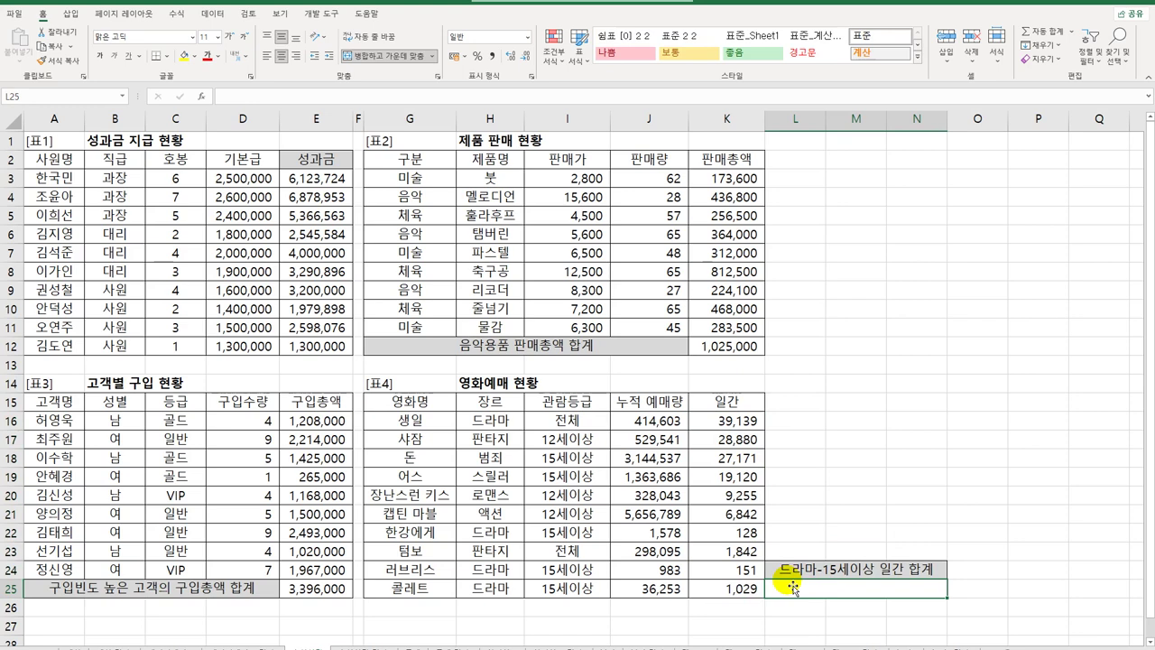
{"action": "type", "text": "="}
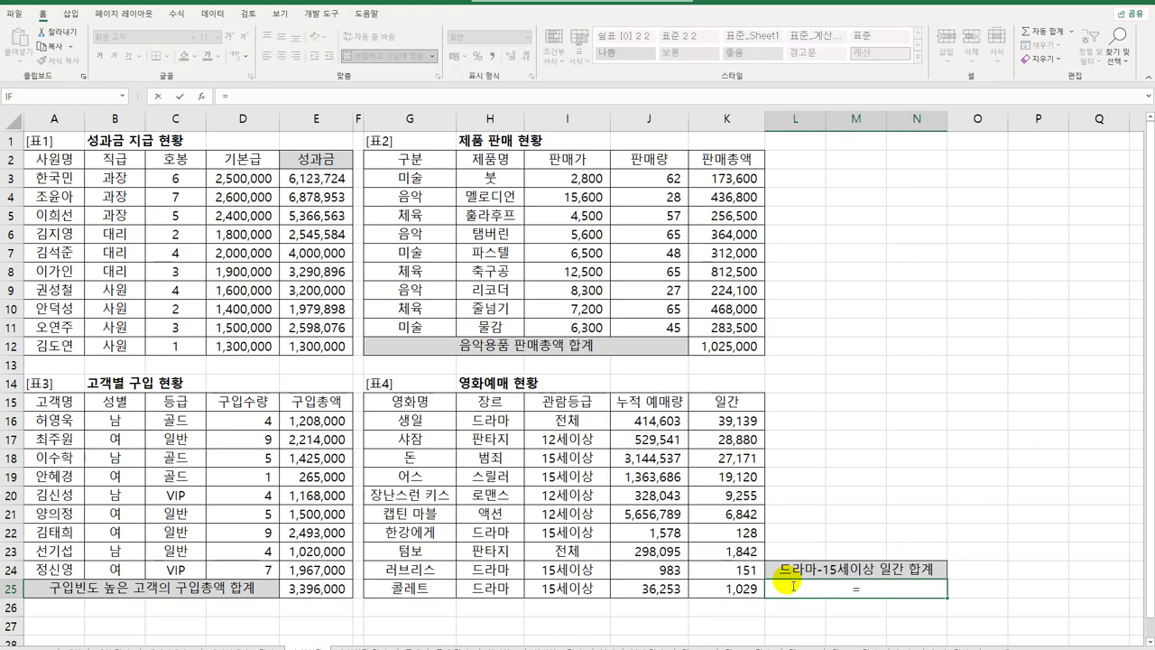
{"action": "type", "text": "SUMIFS("}
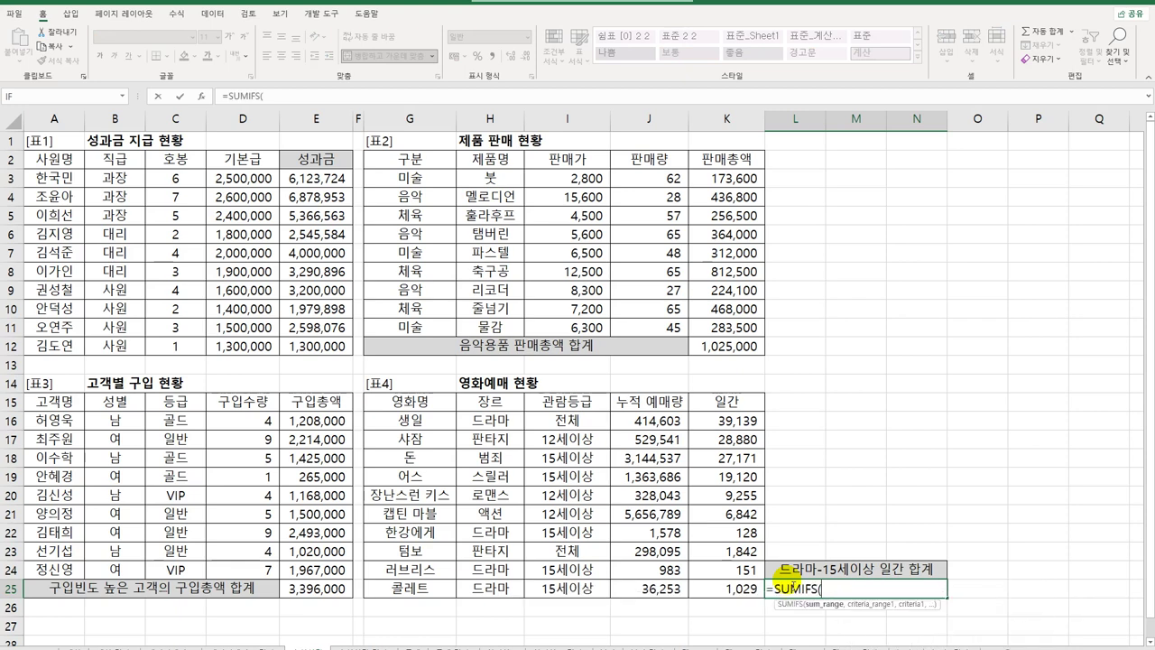
{"action": "left_click", "coordinate": [202, 96]}
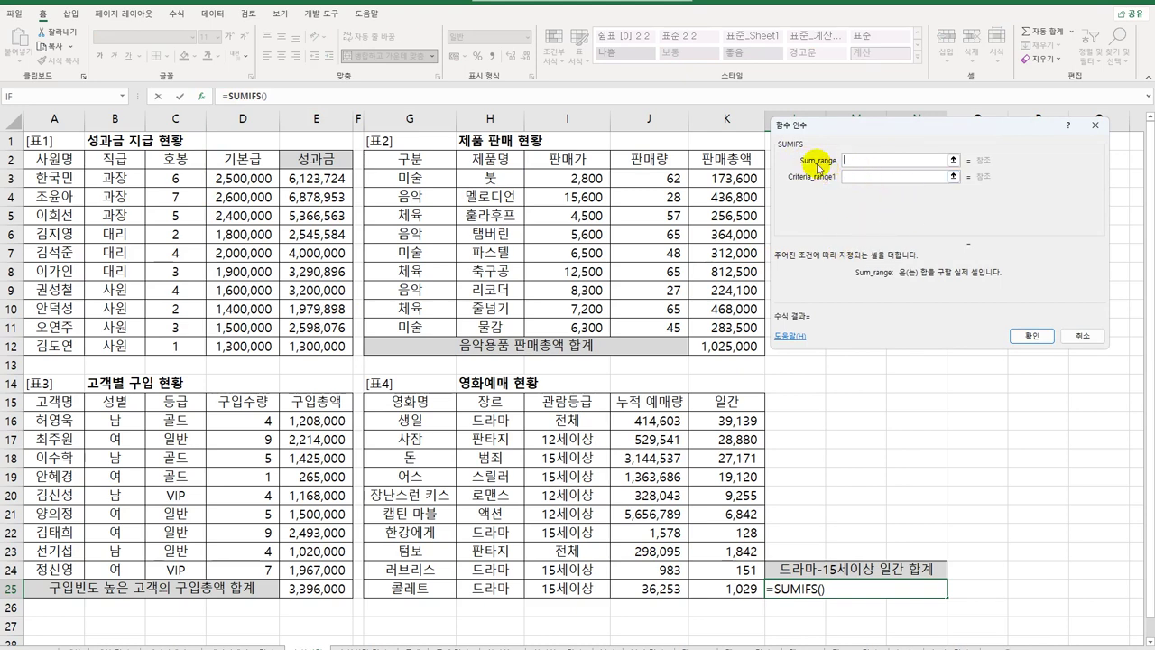
{"action": "left_click_drag", "start_coordinate": [730, 420], "coordinate": [738, 587]}
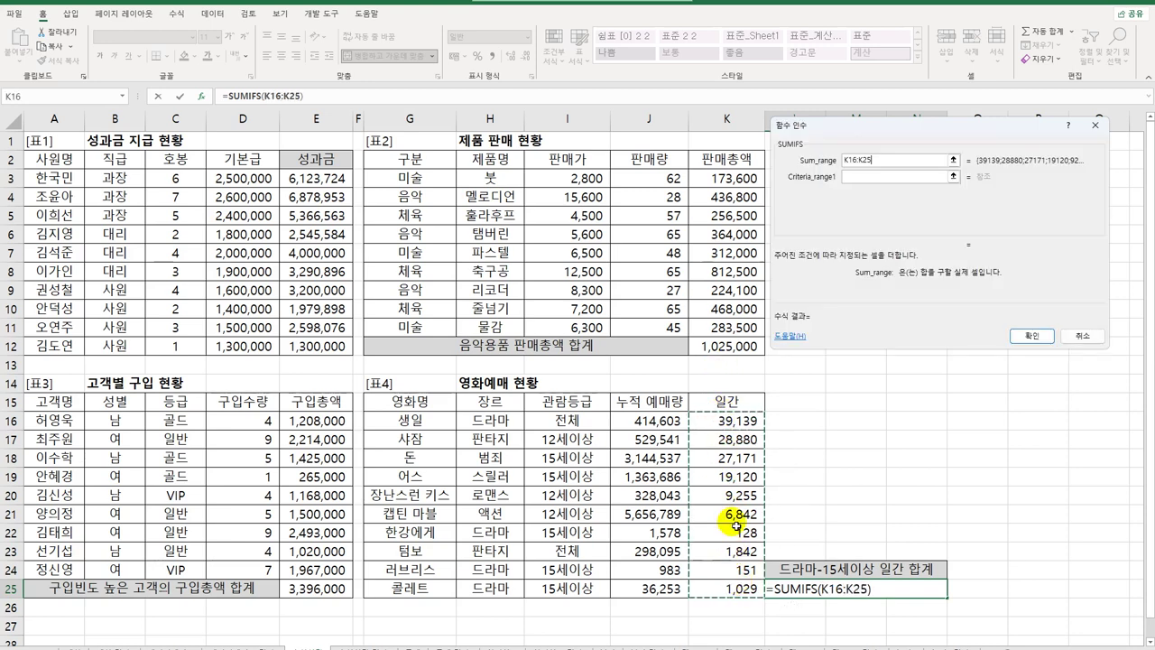
- Set the SUMIFS first criteria range to the 장르 cells H16:H25 and its criterion to H16 (드라마)
{"action": "left_click", "coordinate": [857, 175]}
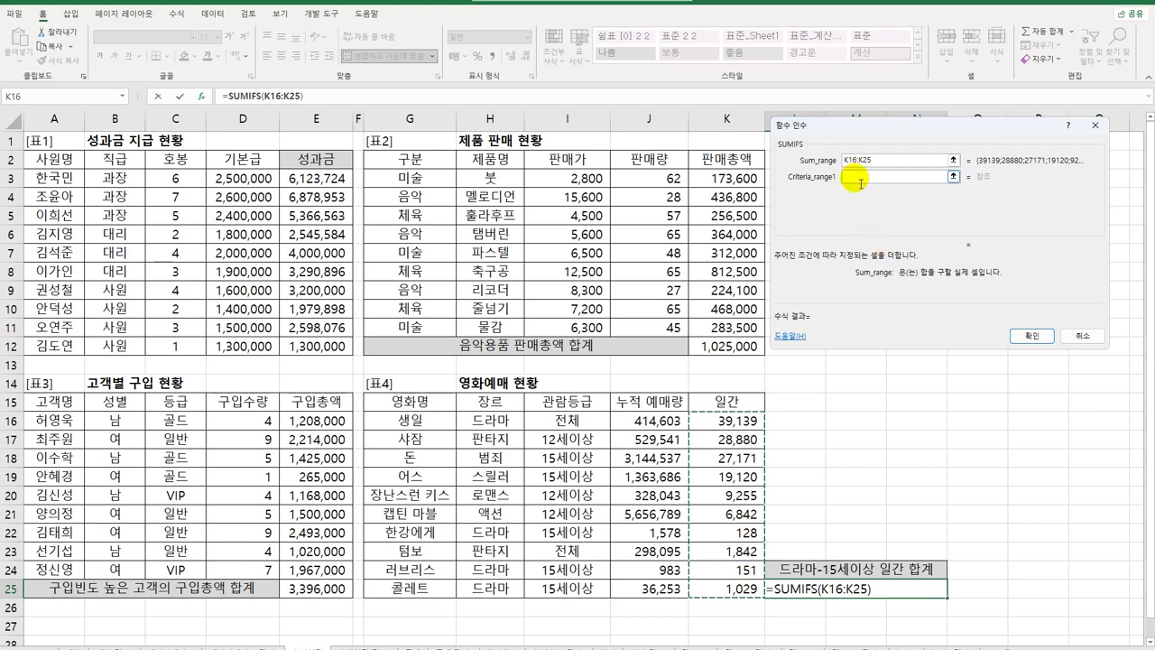
{"action": "left_click", "coordinate": [862, 179]}
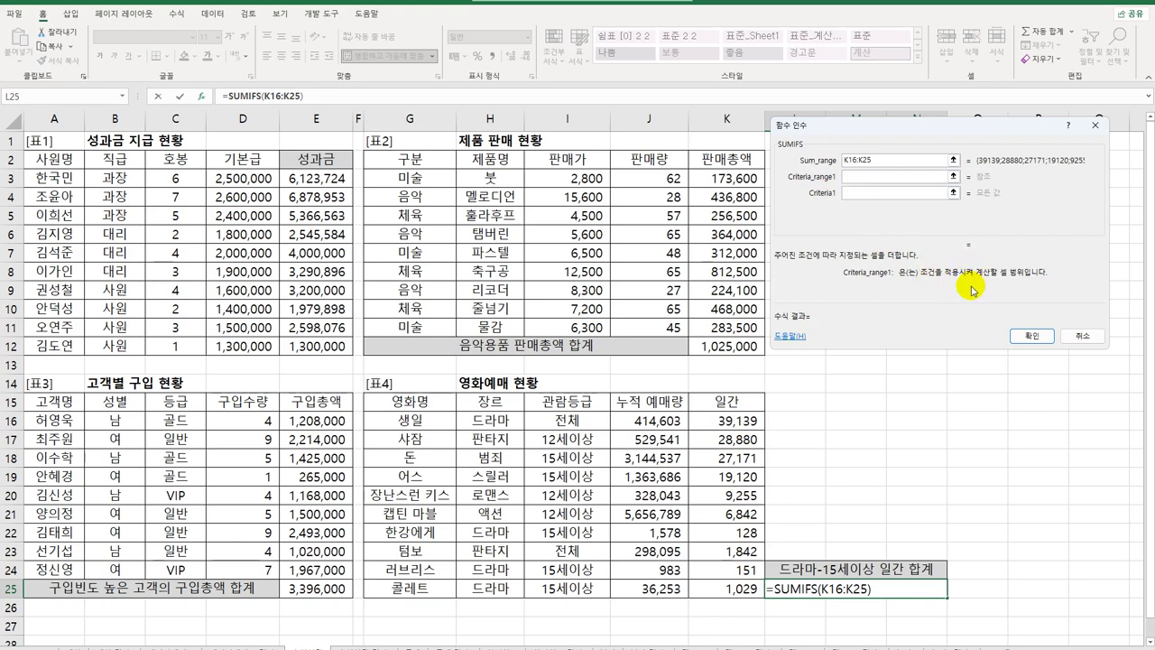
{"action": "left_click_drag", "start_coordinate": [492, 422], "coordinate": [488, 591]}
{"action": "left_click", "coordinate": [856, 192]}
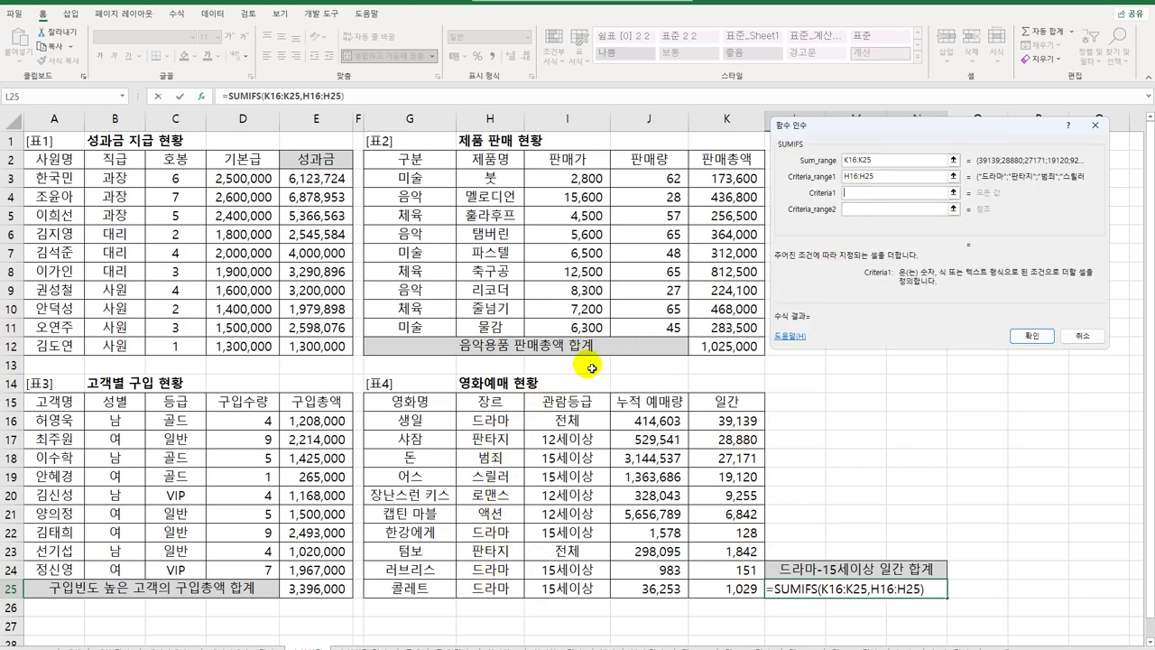
{"action": "left_click", "coordinate": [503, 424]}
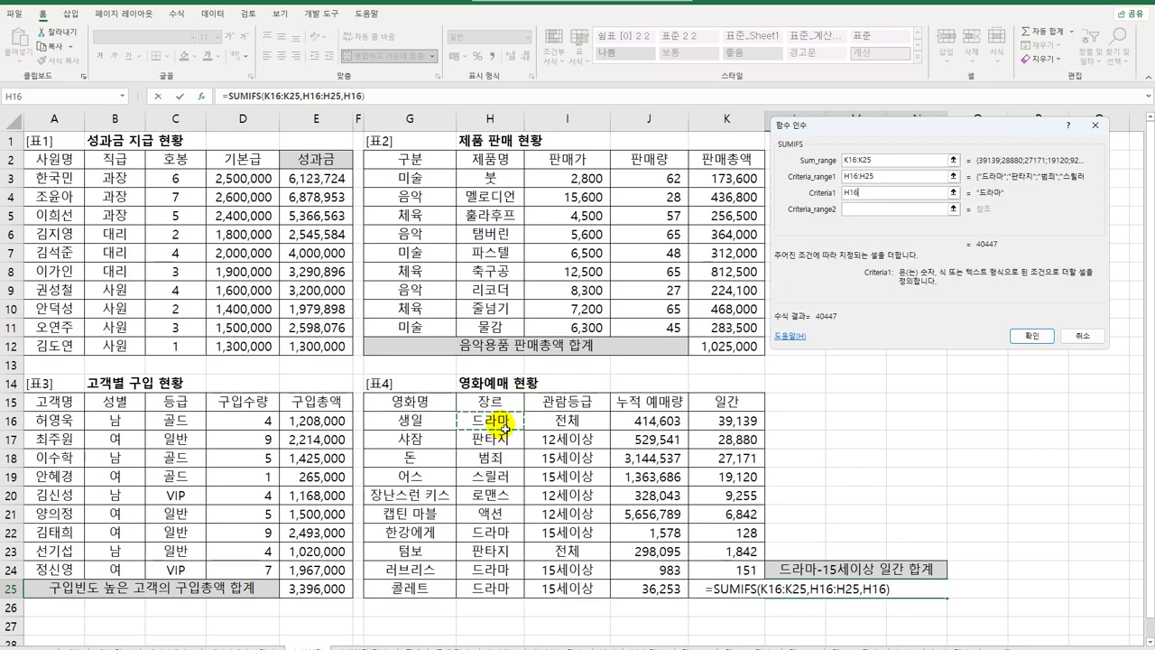
- Set the second criteria range to the 관람등급 cells I16:I25 with criterion I18 (15세이상), and complete the SUMIFS formula
{"action": "left_click", "coordinate": [865, 209]}
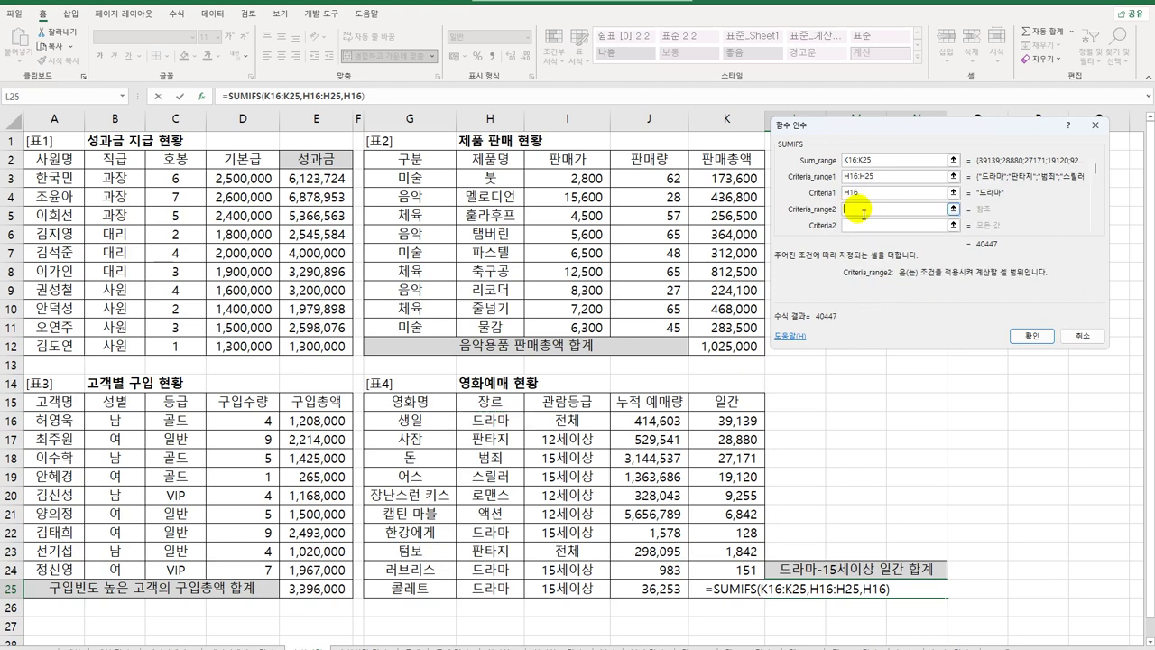
{"action": "left_click", "coordinate": [592, 426]}
{"action": "left_click_drag", "start_coordinate": [592, 425], "coordinate": [595, 594]}
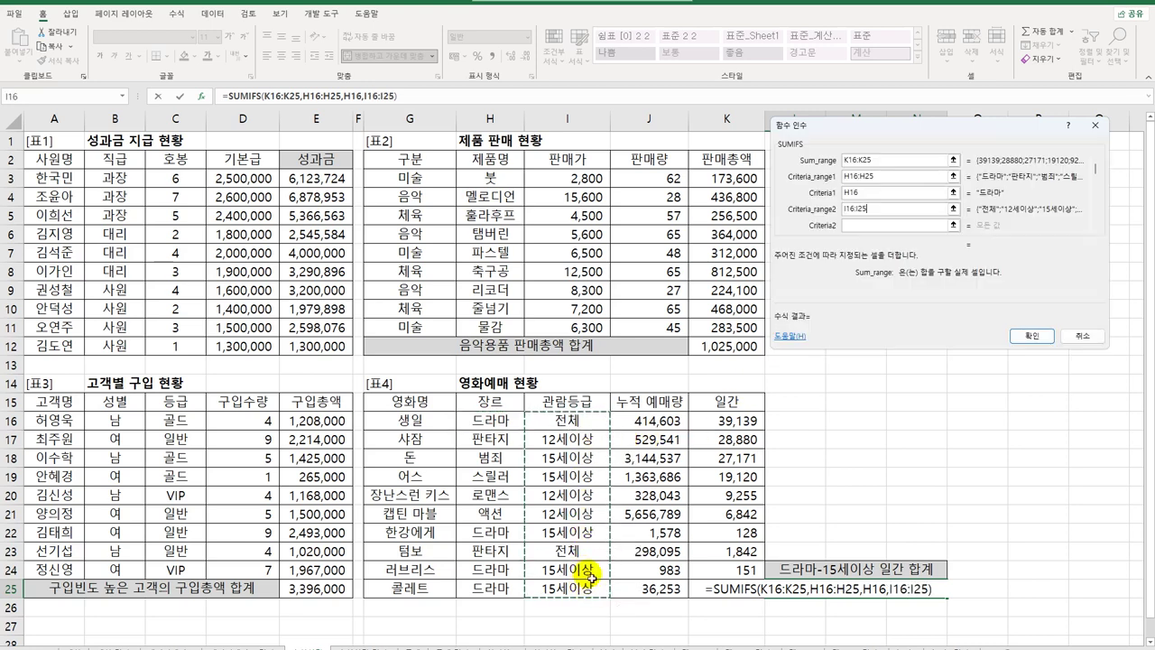
{"action": "left_click", "coordinate": [856, 225]}
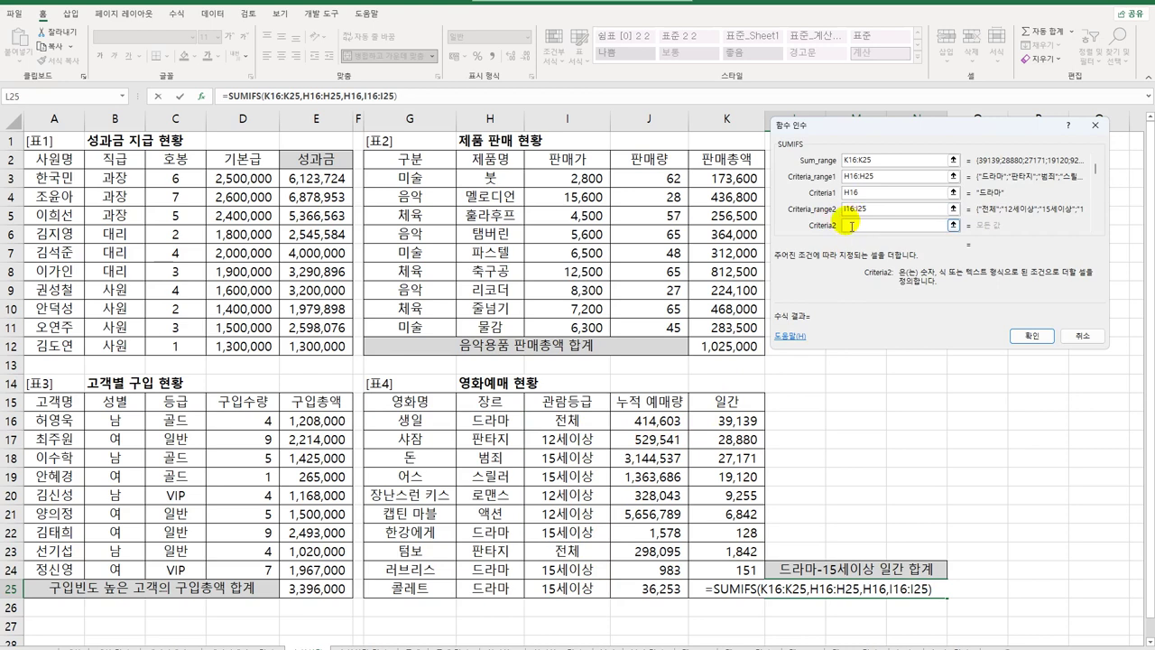
{"action": "left_click", "coordinate": [572, 457]}
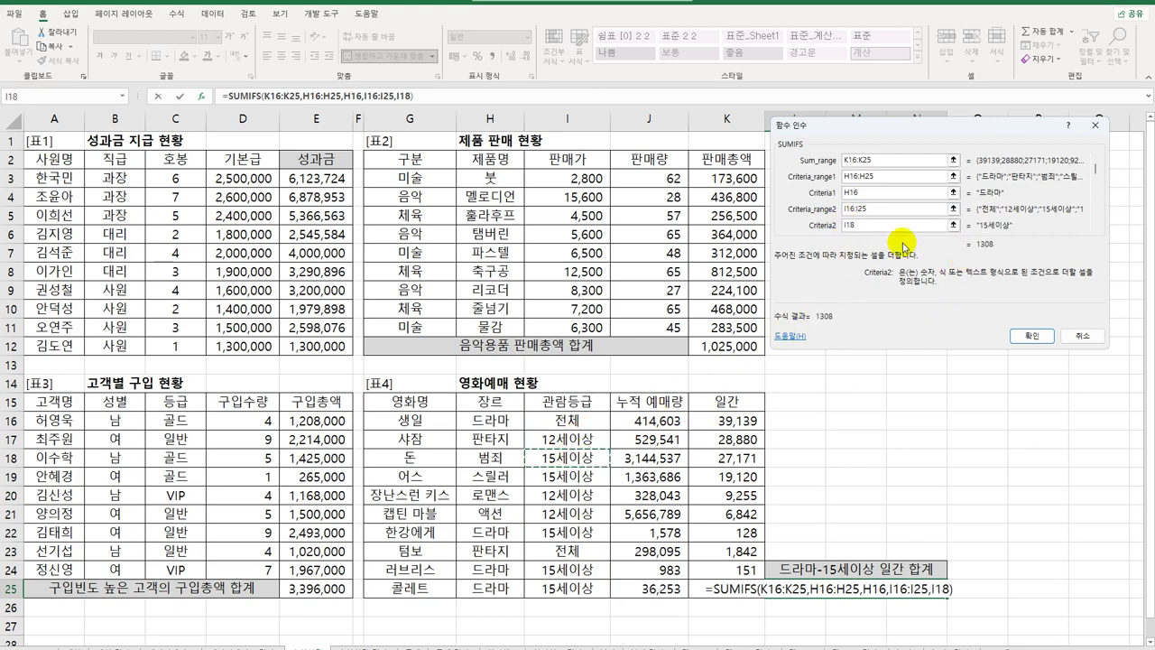
{"action": "left_click", "coordinate": [866, 230]}
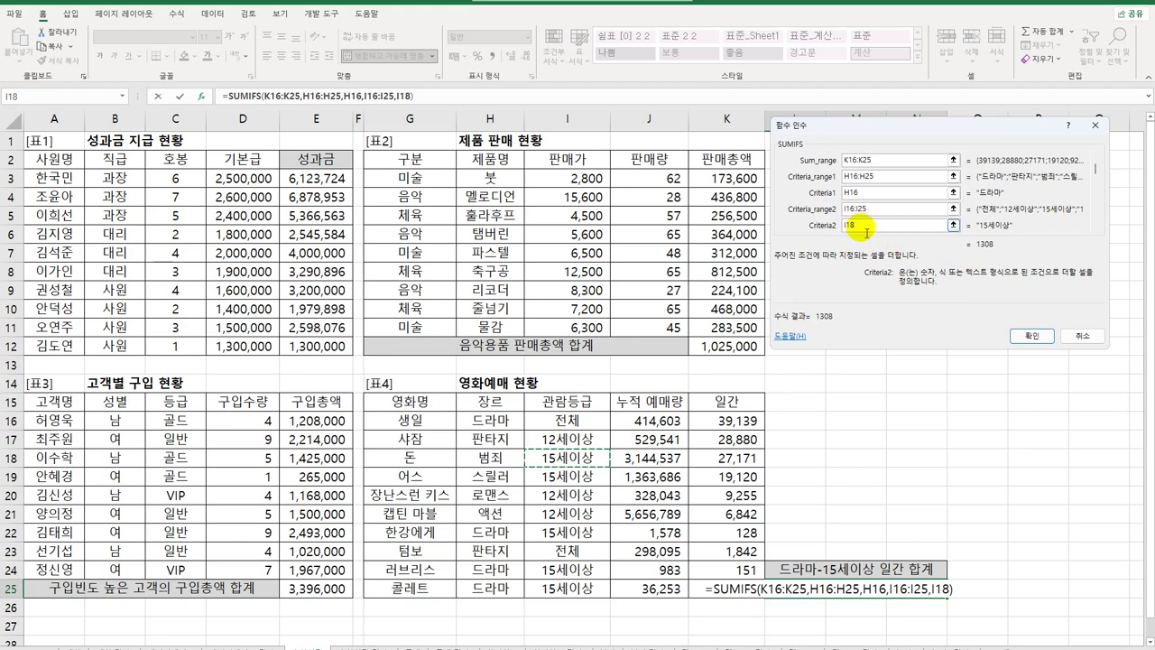
{"action": "left_click", "coordinate": [1038, 336]}
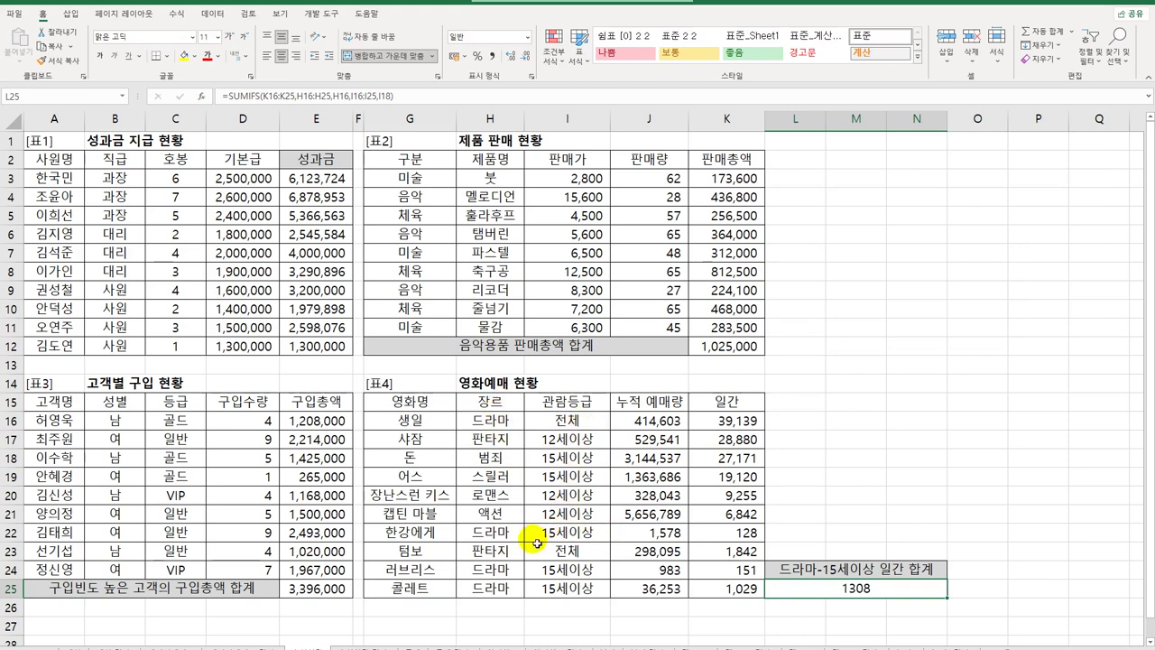
- Check the 드라마 rows rated 15세이상 by selecting their 일간 cells K22, K24 and K25 together
{"action": "left_click_drag", "start_coordinate": [497, 533], "coordinate": [723, 544]}
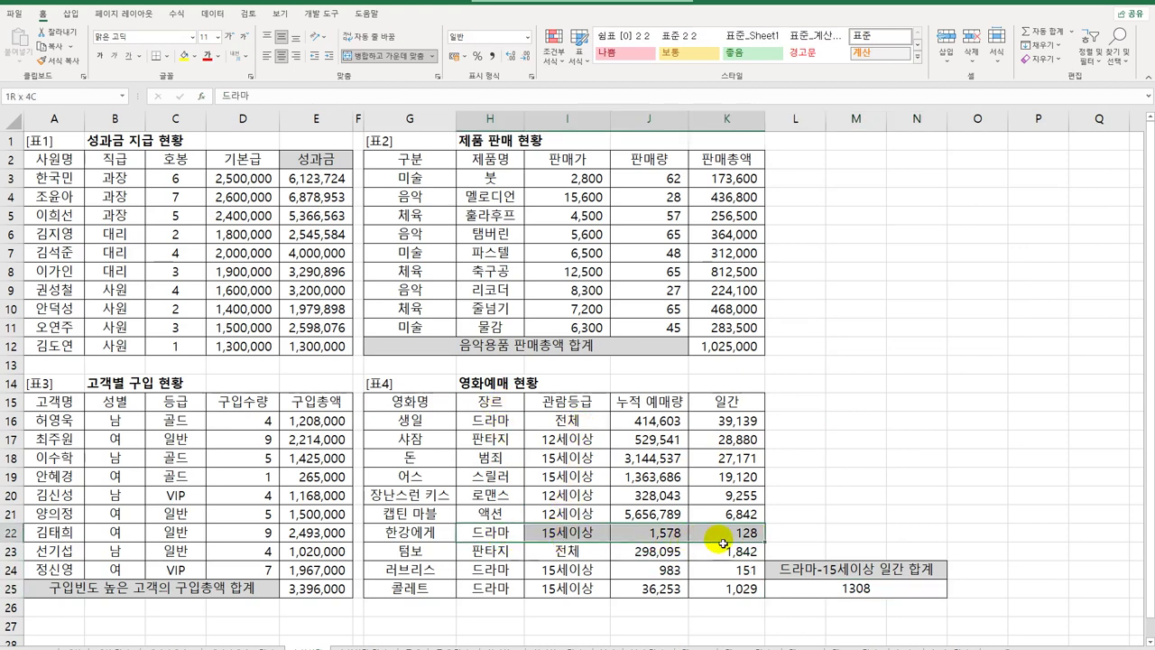
{"action": "left_click_drag", "start_coordinate": [502, 575], "coordinate": [723, 589]}
{"action": "left_click", "coordinate": [727, 532]}
{"action": "left_click", "coordinate": [726, 569], "text": "ctrl"}
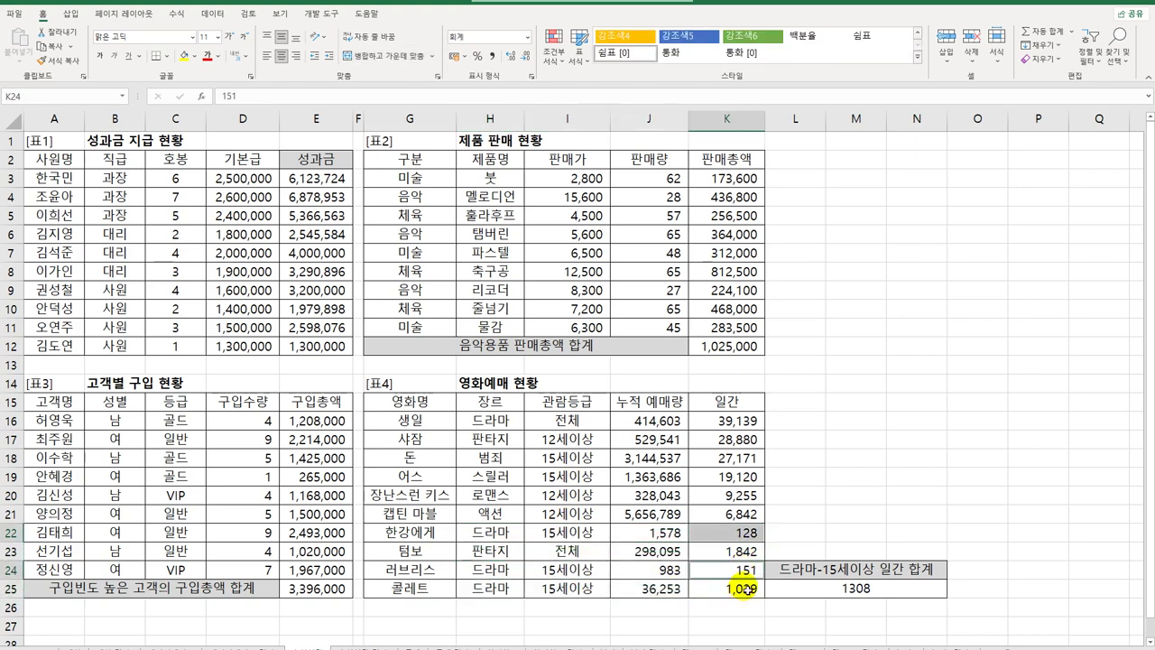
{"action": "left_click", "coordinate": [726, 588], "text": "ctrl"}
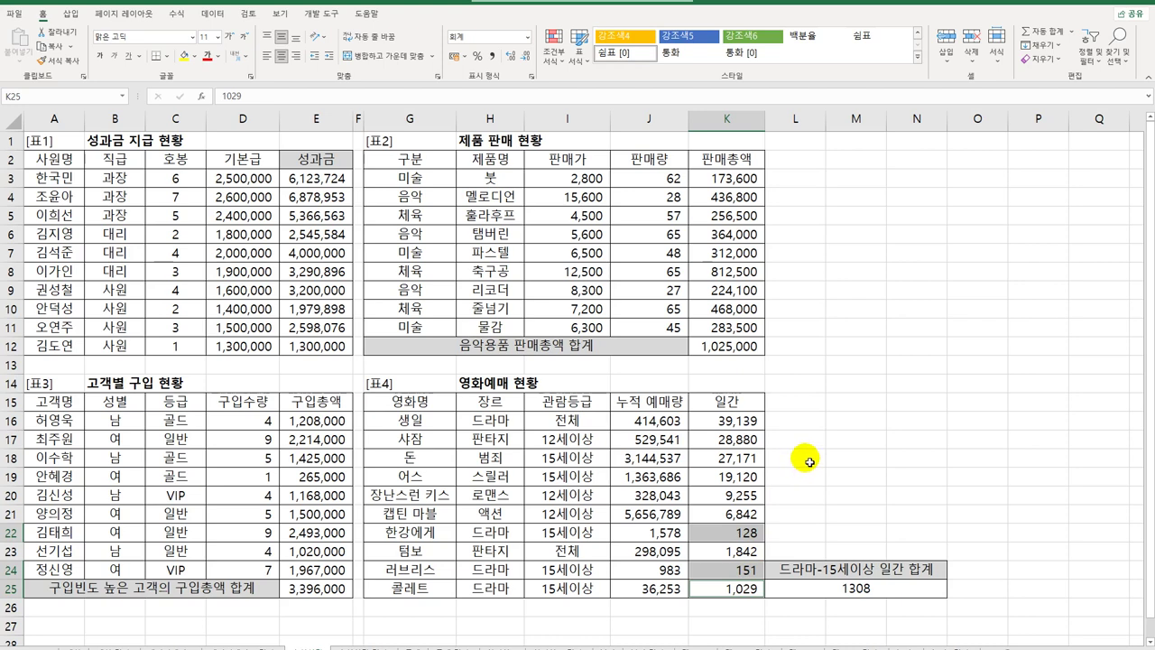
- Append &"만원" to the SUMIFS formula in L25 so the total carries the 만원 unit
{"action": "left_click", "coordinate": [857, 586]}
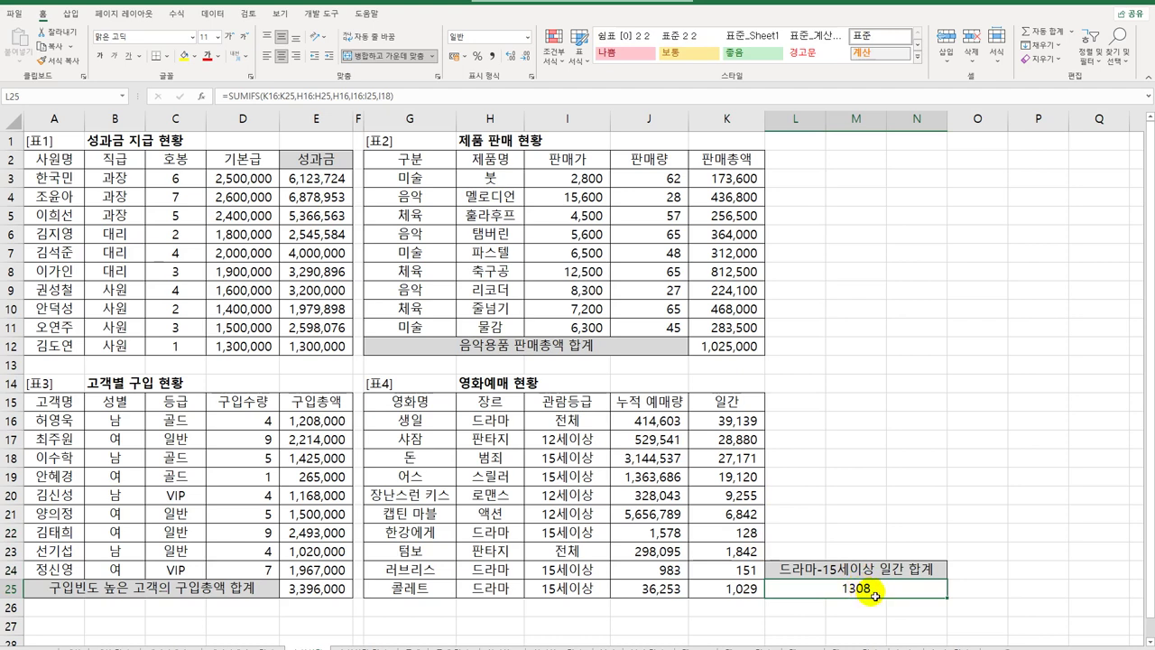
{"action": "double_click", "coordinate": [881, 594]}
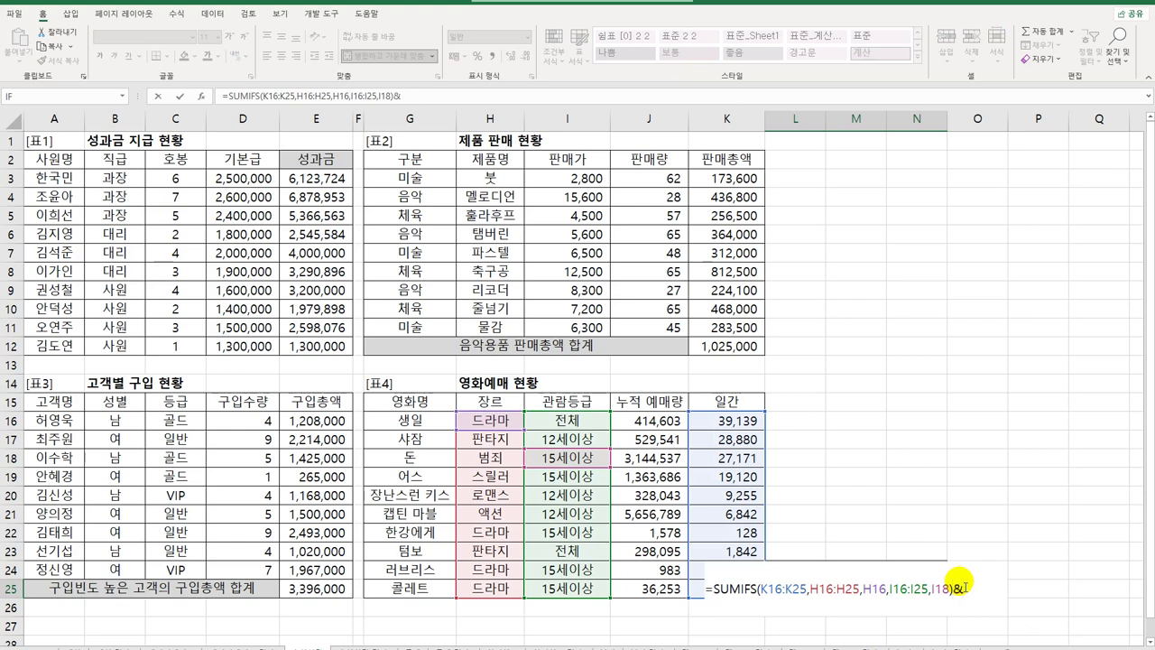
{"action": "type", "text": "&\"만원\""}
{"action": "key", "text": "ctrl+Return"}
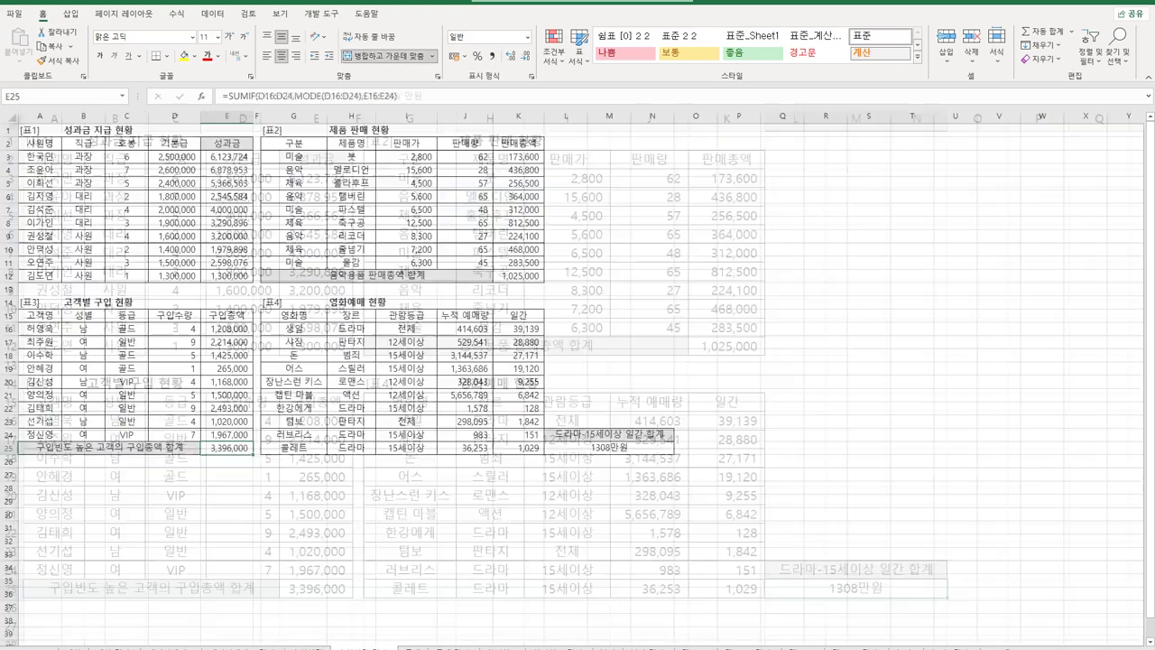
{"action": "scroll", "coordinate": [577, 379], "scroll_direction": "up", "scroll_amount": 4}
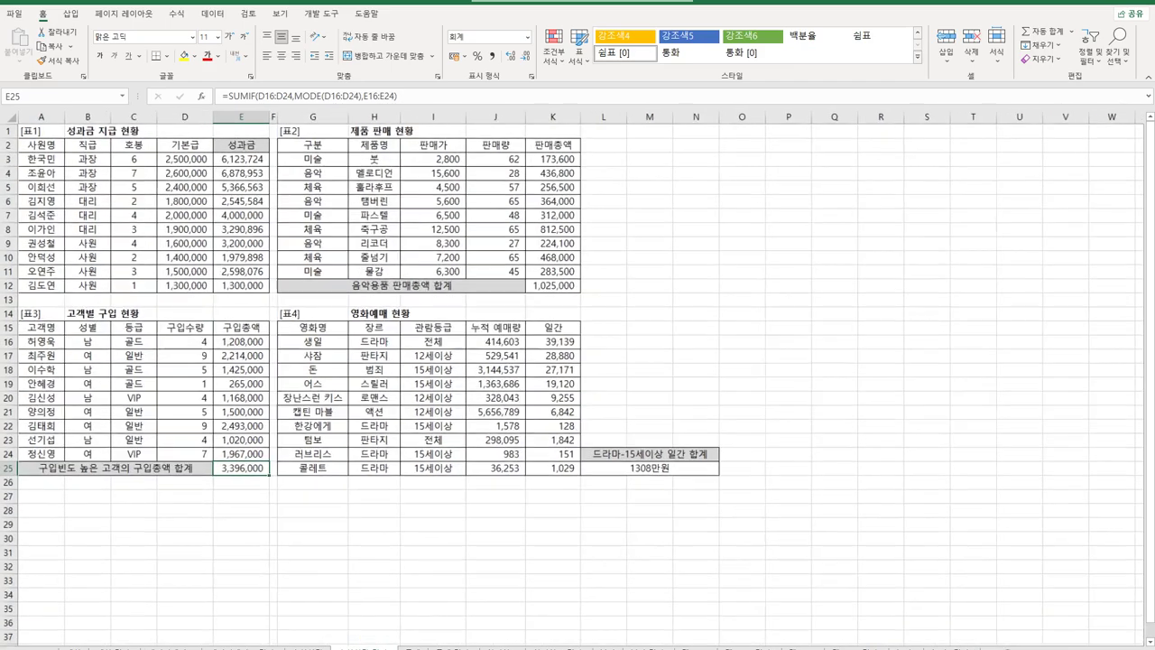